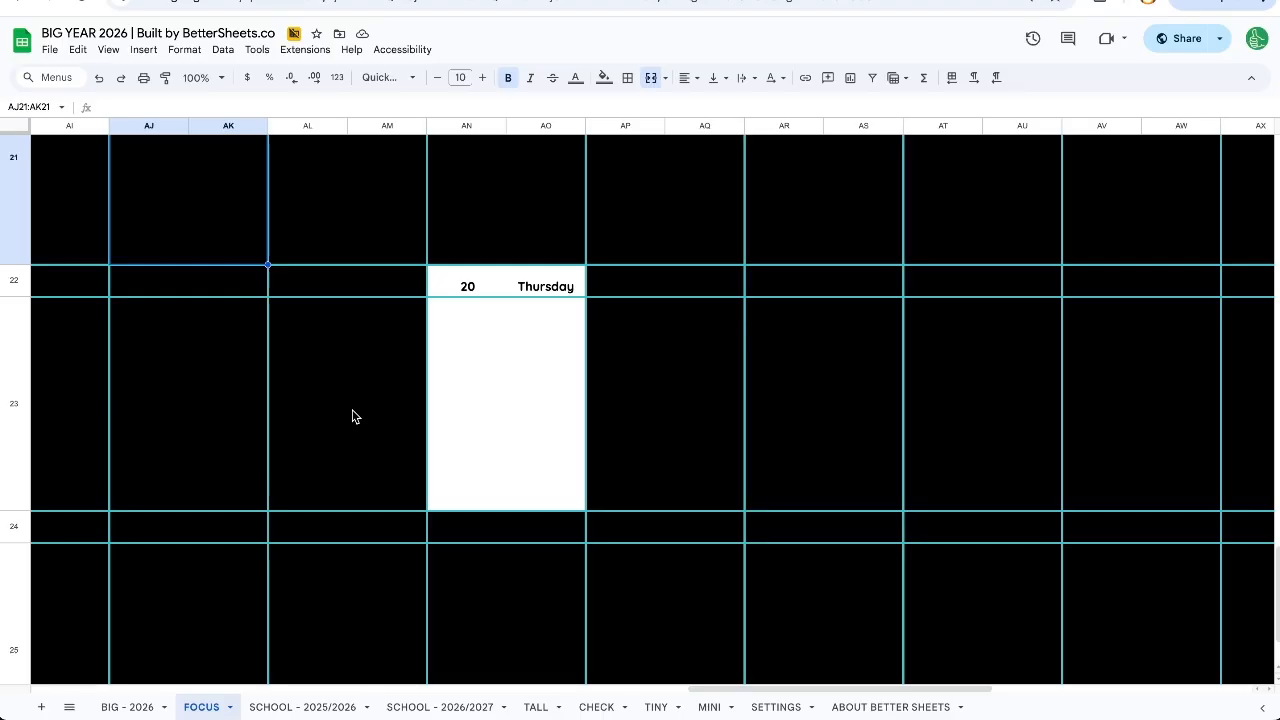
# Step: Examine the full-year calendar grid on the FOCUS sheet, from the highlighted day up to the January row
pyautogui.hotkey('ctrl', '-')
pyautogui.hotkey('ctrl', '-')
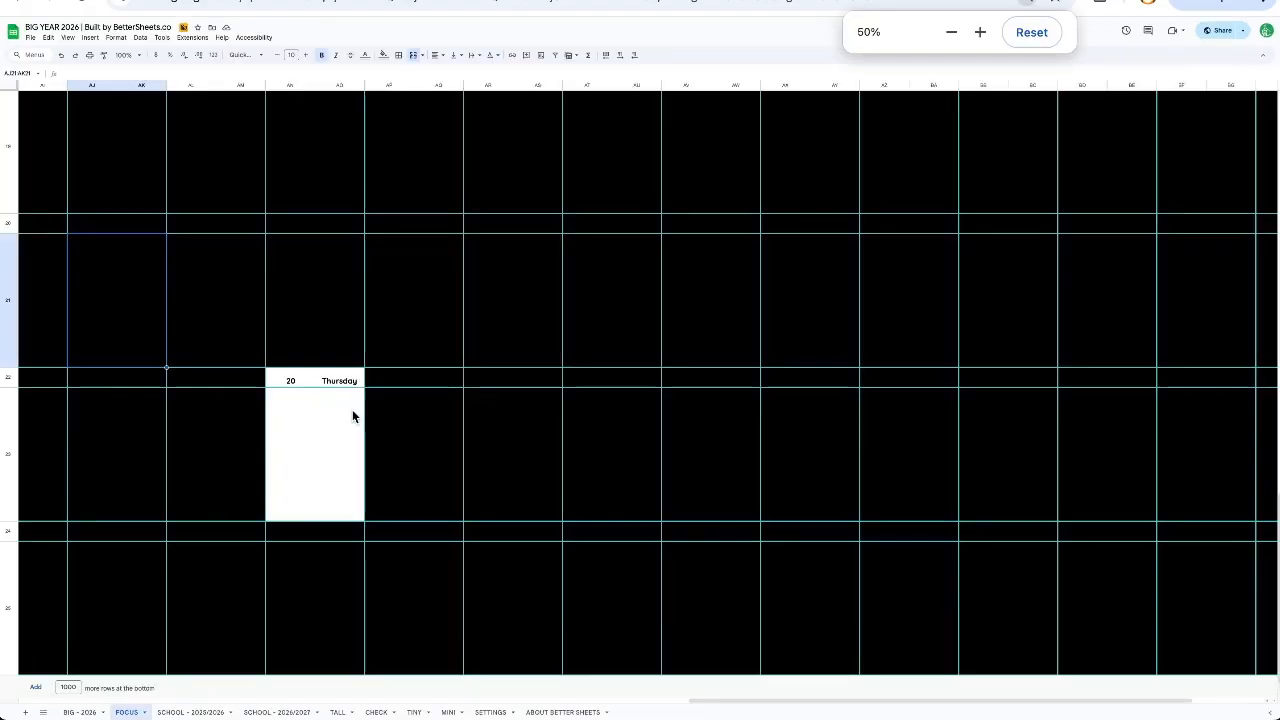
pyautogui.hotkey('ctrl', '-')
pyautogui.hotkey('ctrl', '-')
pyautogui.hotkey('ctrl', '-')
pyautogui.hotkey('ctrl', '-')
pyautogui.hotkey('ctrl', '-')
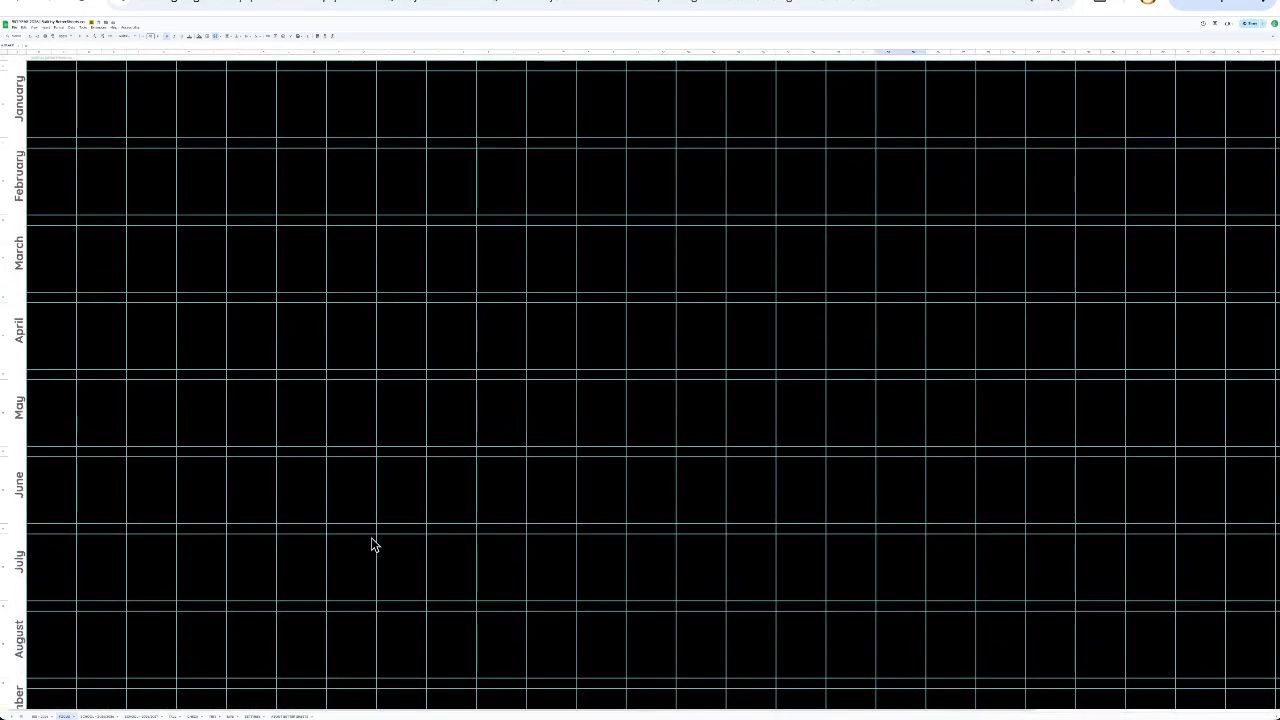
pyautogui.hotkey('ctrl', '+')
pyautogui.hotkey('ctrl', '+')
pyautogui.hotkey('ctrl', '+')
pyautogui.hotkey('ctrl', '+')
pyautogui.hotkey('ctrl', '+')
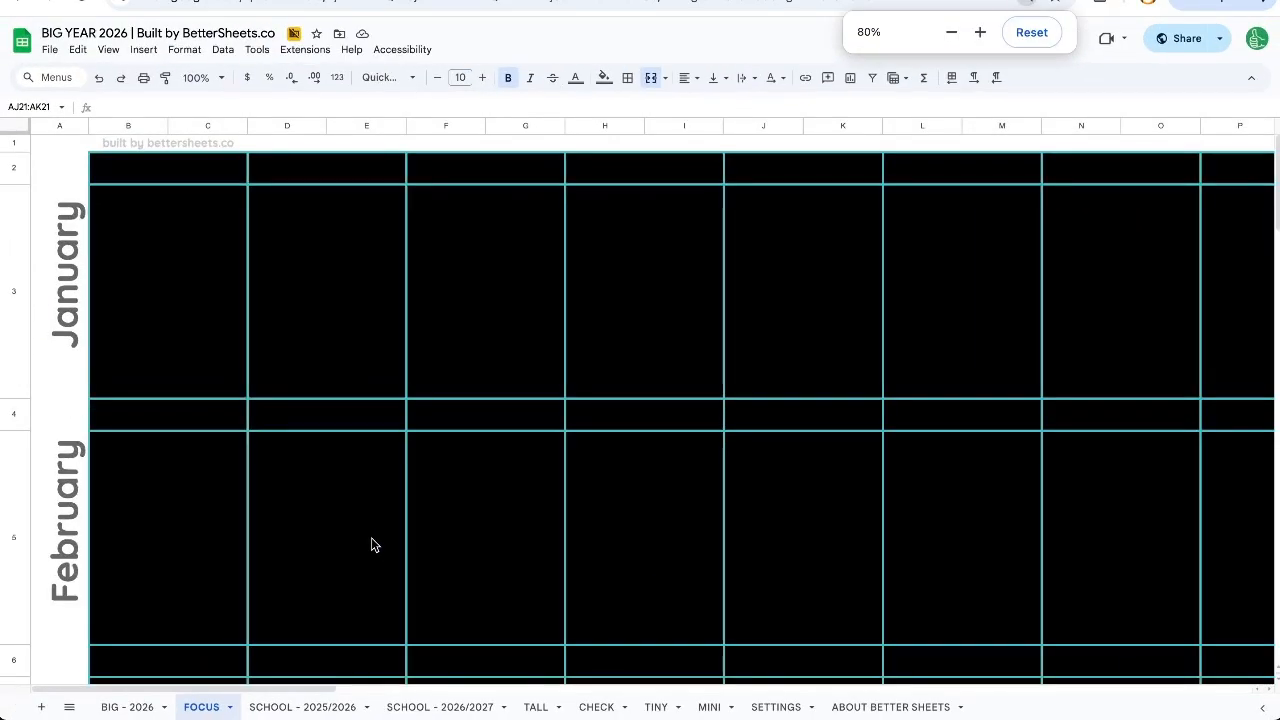
pyautogui.hotkey('ctrl', '+')
pyautogui.hotkey('ctrl', '+')
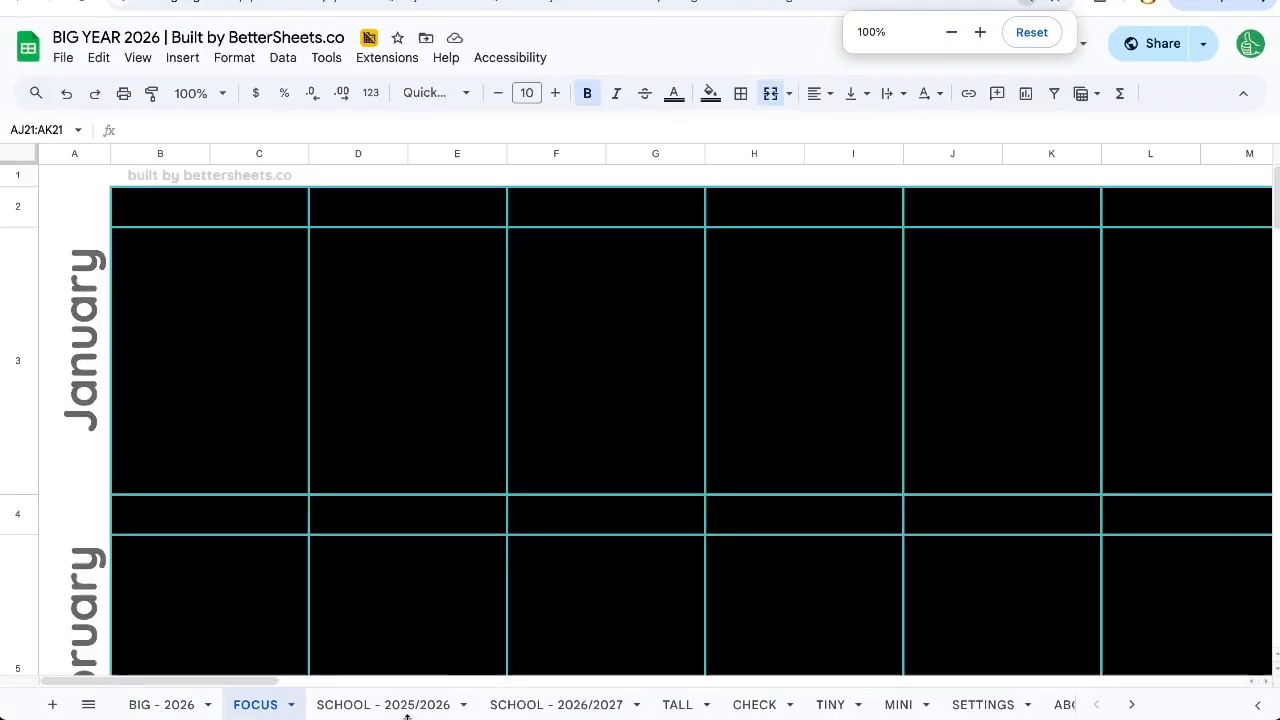
# Step: Duplicate the BIG - 2026 sheet and rename the copy TODAY
pyautogui.click(161, 705)
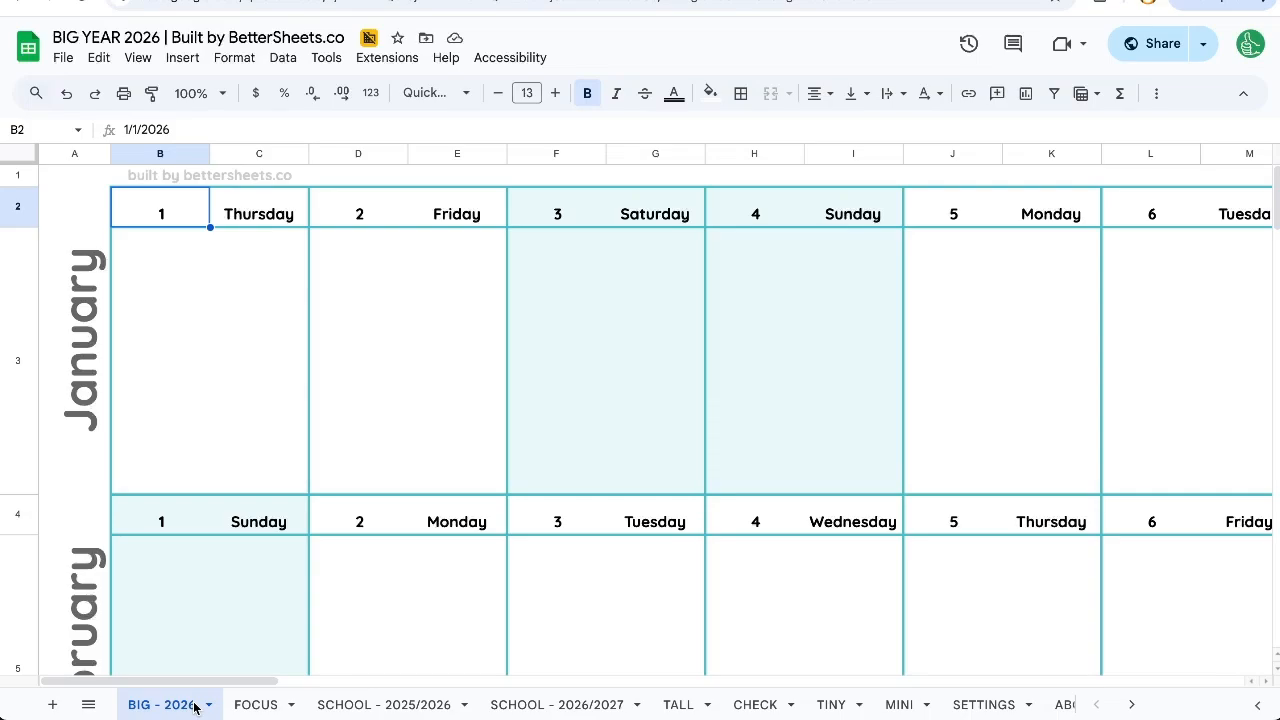
pyautogui.click(216, 366)
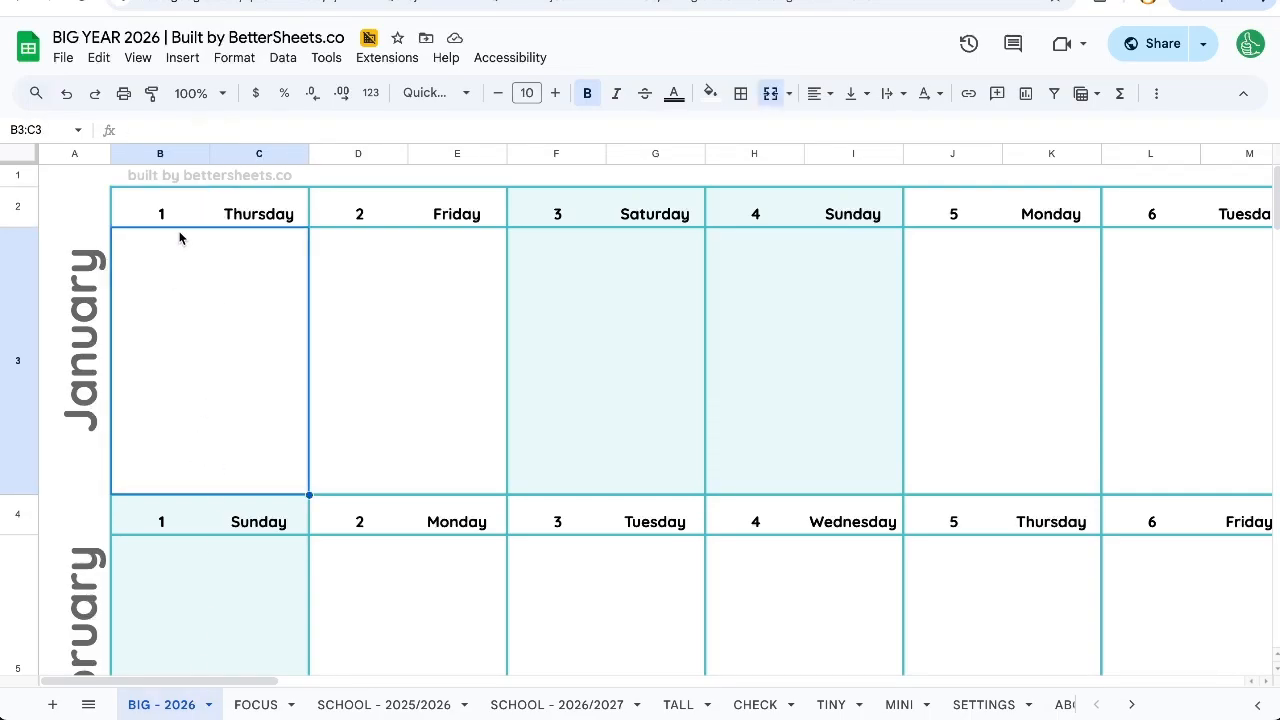
pyautogui.click(208, 705)
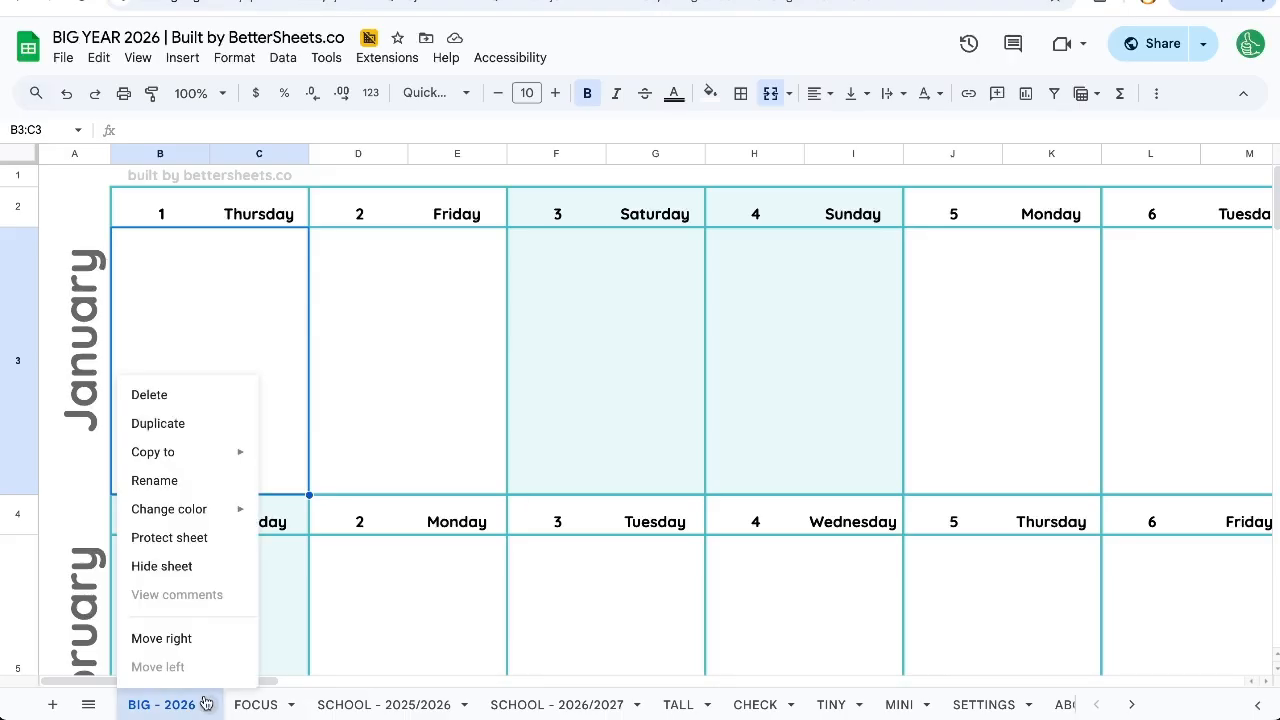
pyautogui.doubleClick(268, 706)
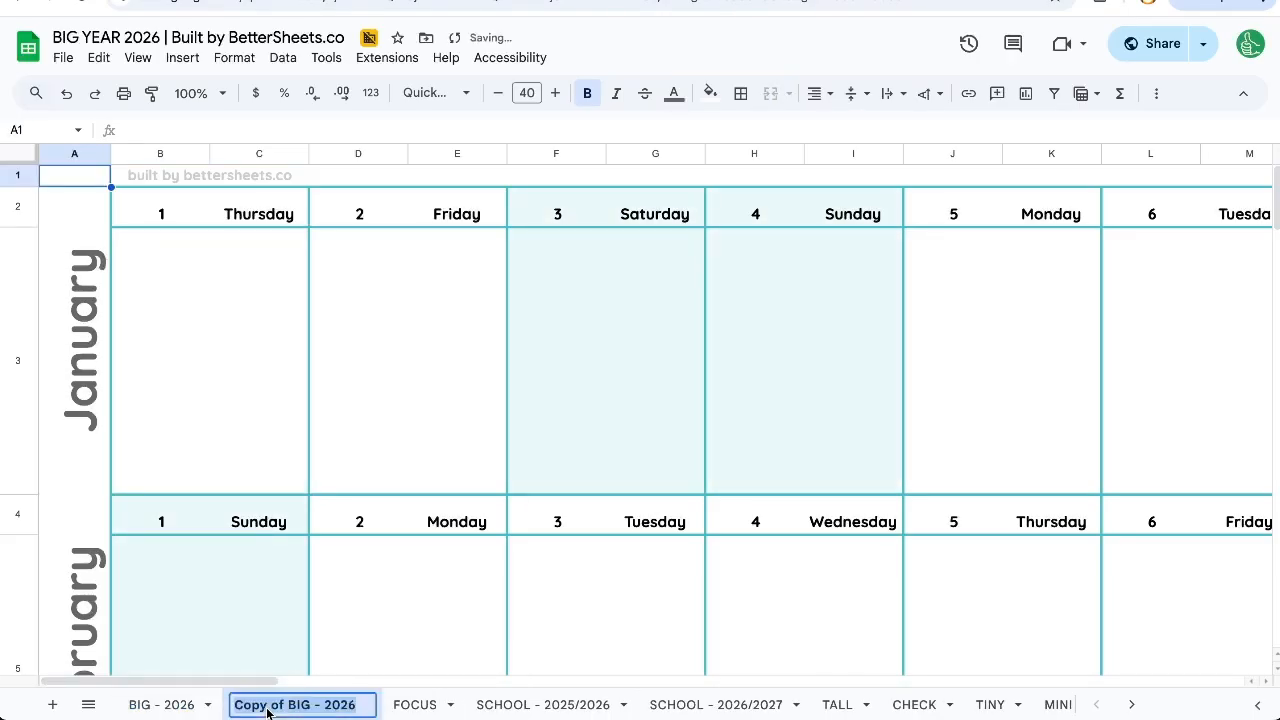
pyautogui.write('TODAY')
pyautogui.press('Return')
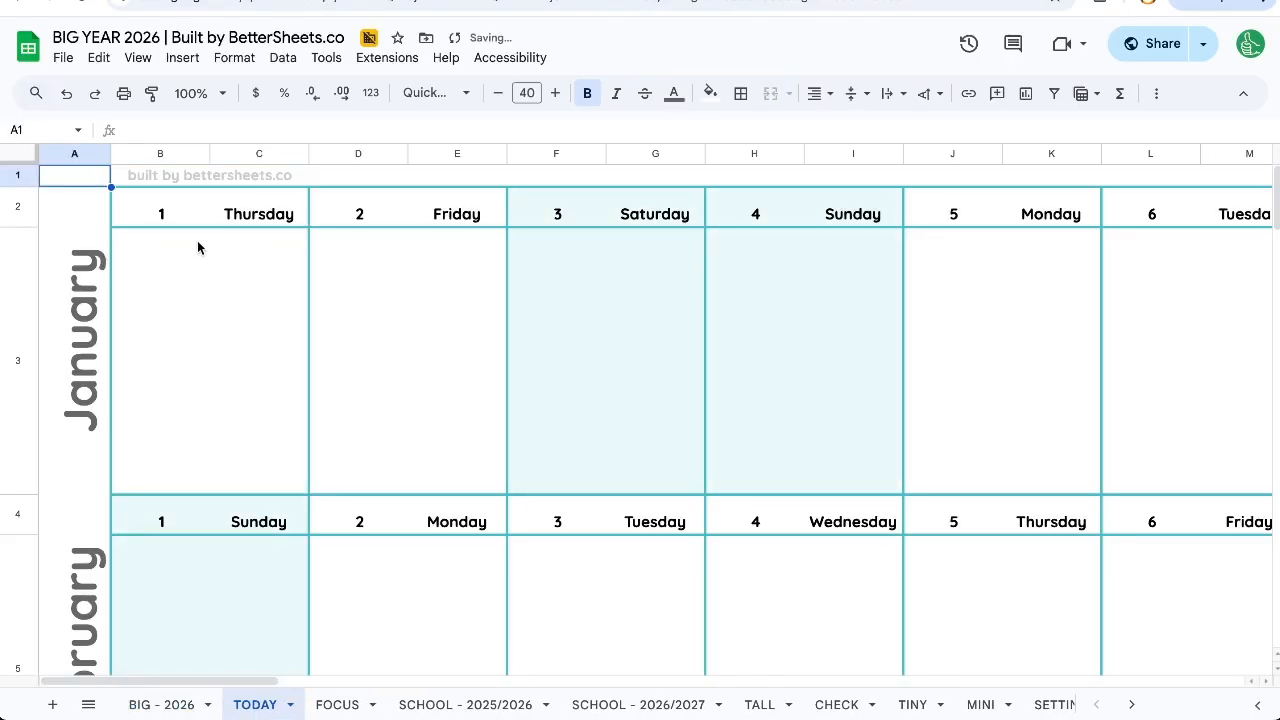
# Step: Change the calendar's start date in cell B2 of the TODAY sheet to 1/1/2025
pyautogui.click(161, 222)
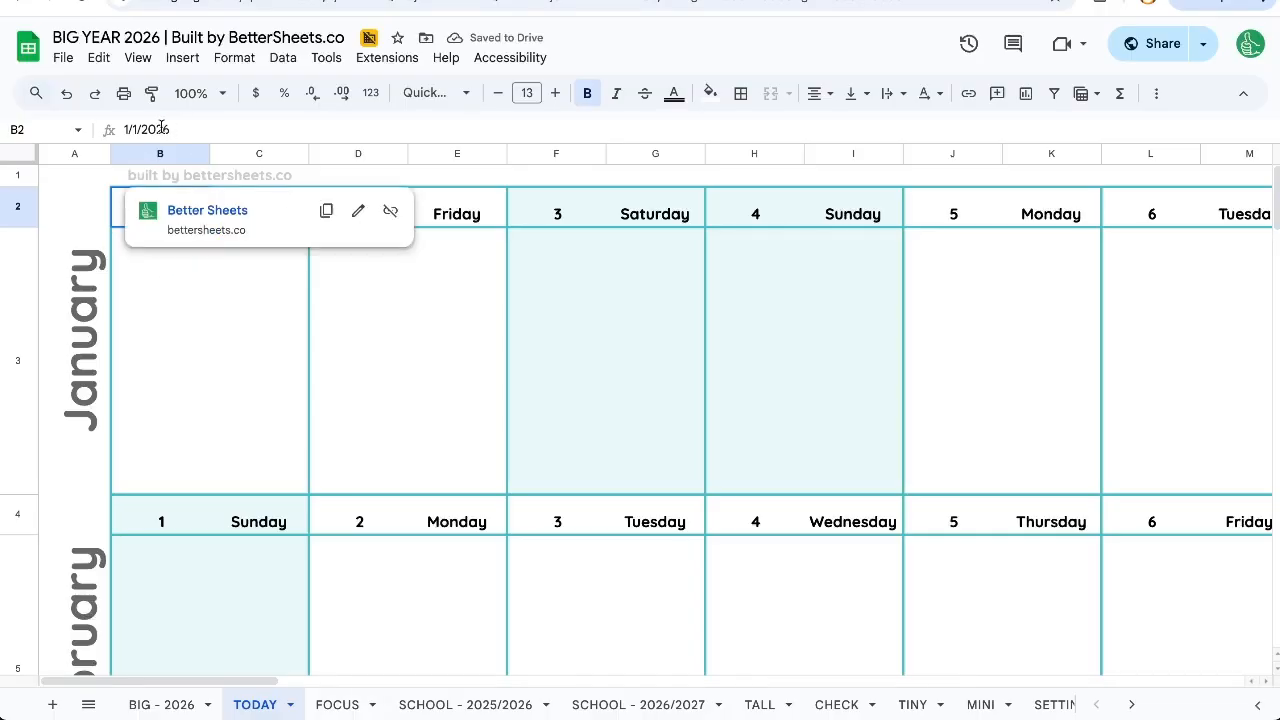
pyautogui.moveTo(166, 130); pyautogui.dragTo(83, 135)
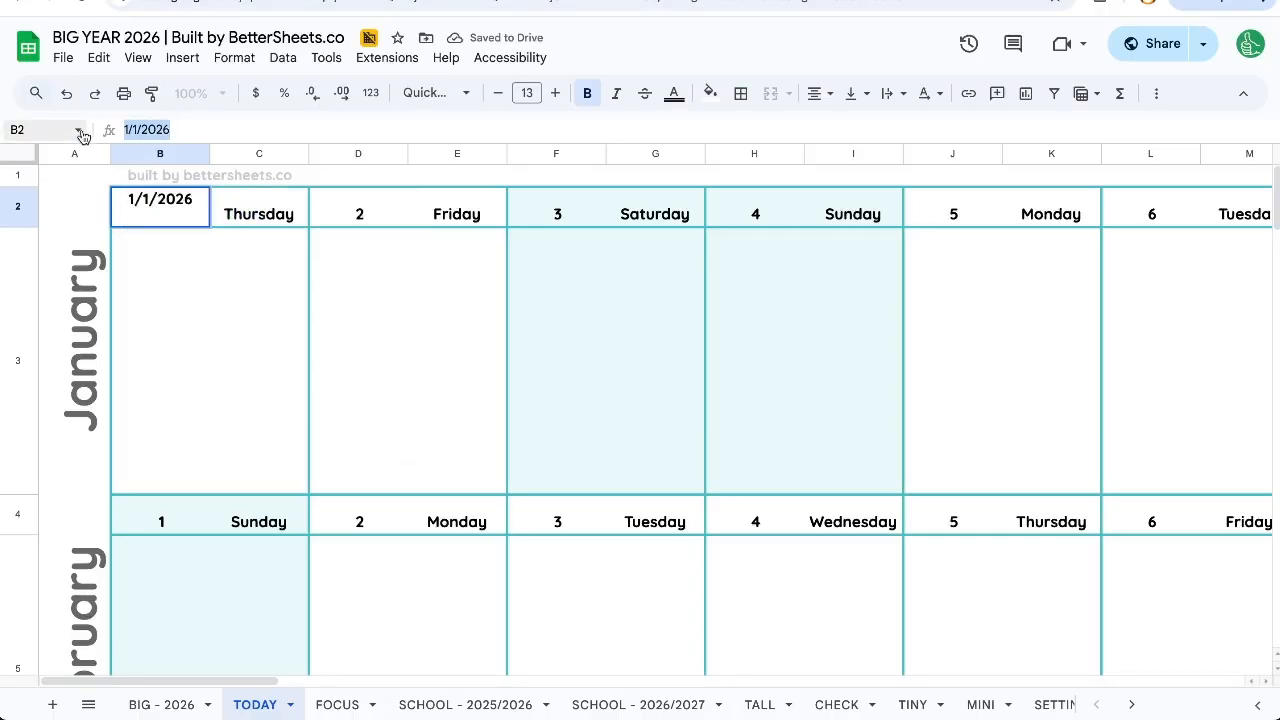
pyautogui.click(197, 198)
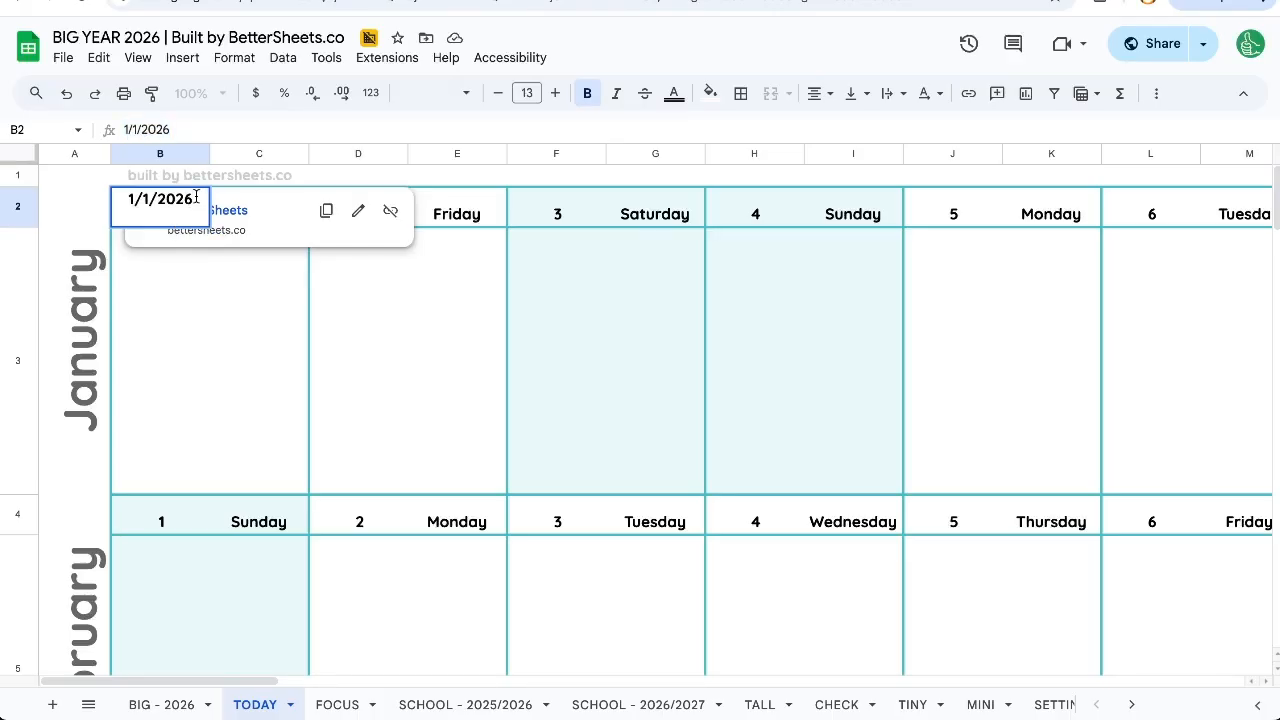
pyautogui.press('BackSpace')
pyautogui.write('5')
pyautogui.press('Return')
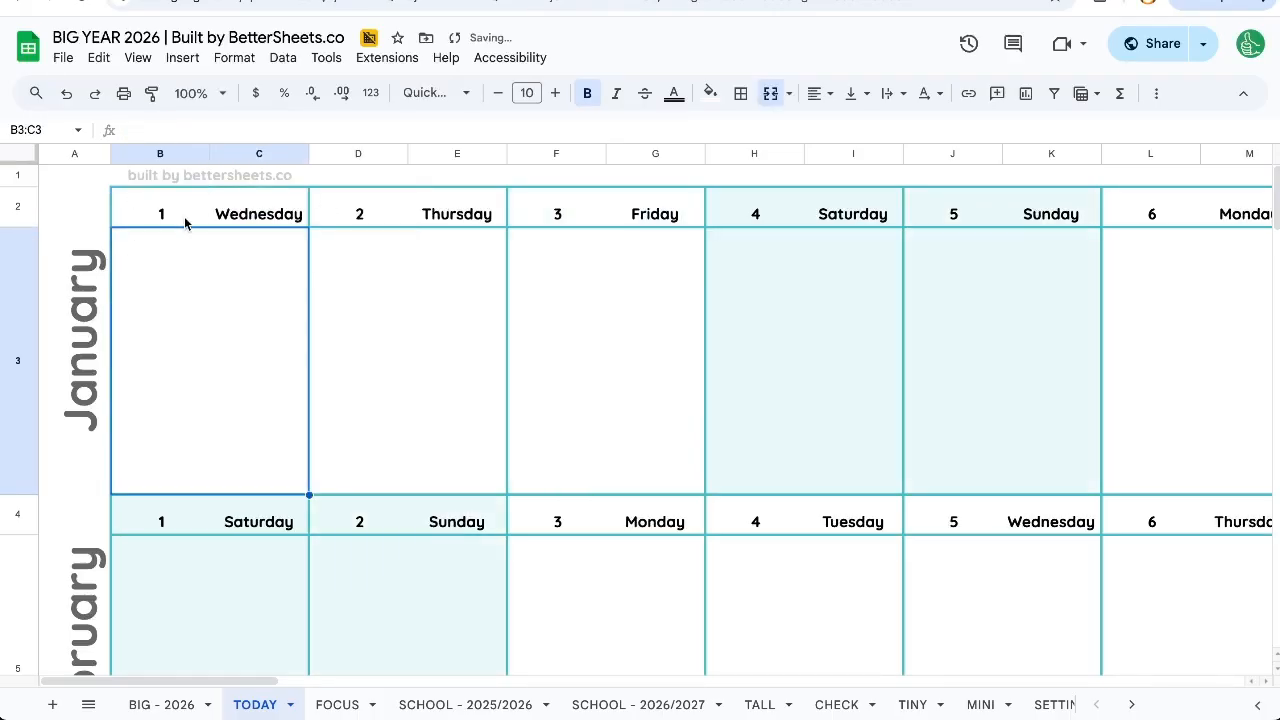
pyautogui.click(170, 190)
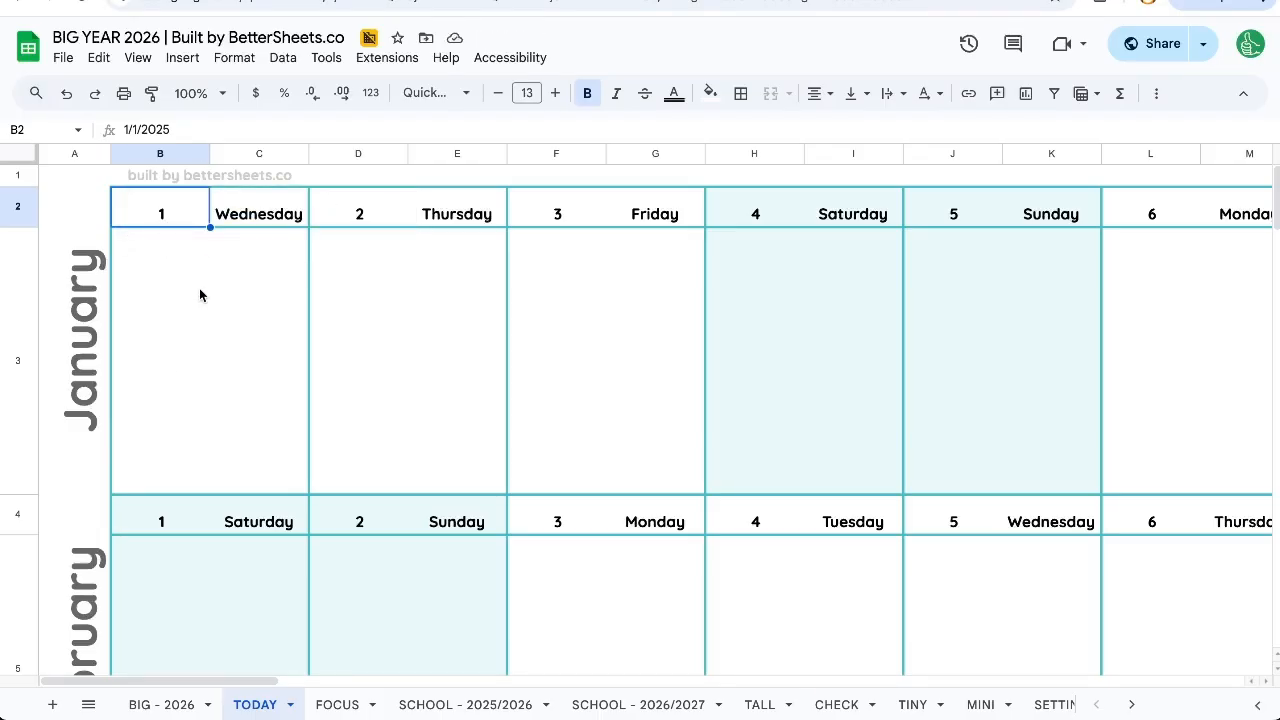
pyautogui.scroll(-1, 250, 380)
pyautogui.scroll(1, 250, 380)
# Step: Delete all four WEEKDAY conditional formatting rules from the TODAY sheet
pyautogui.click(231, 354)
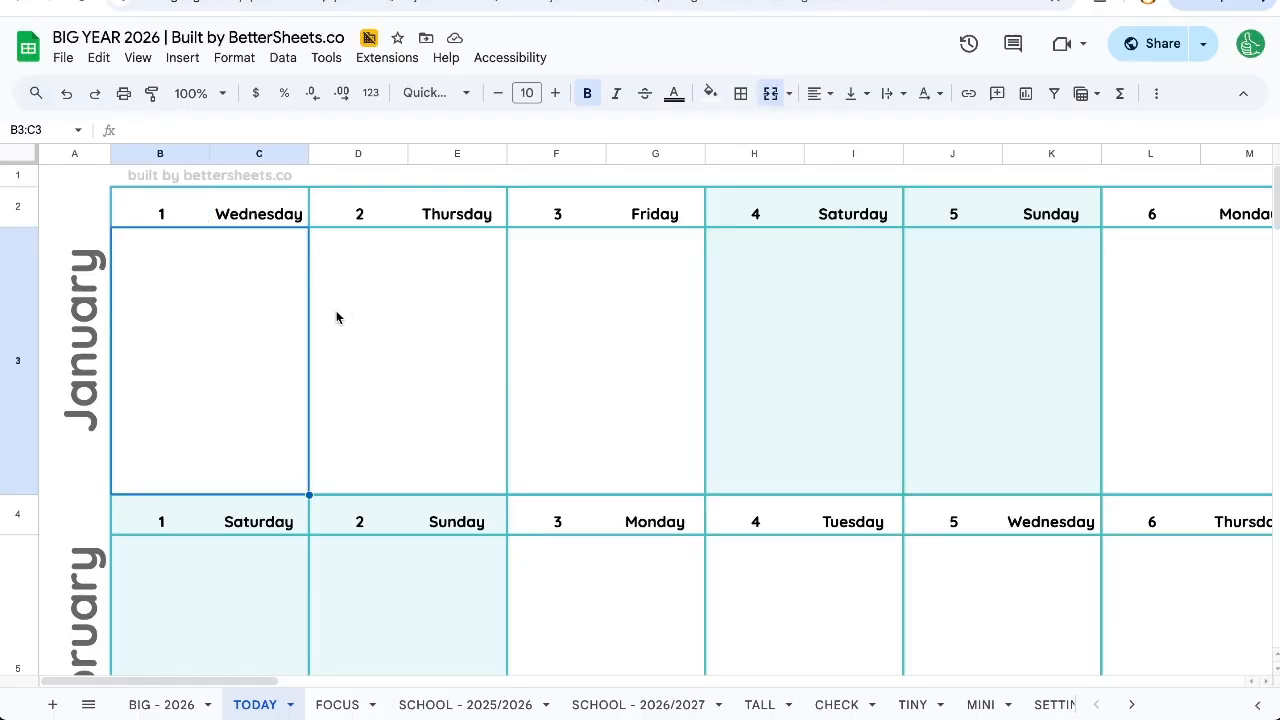
pyautogui.click(229, 59)
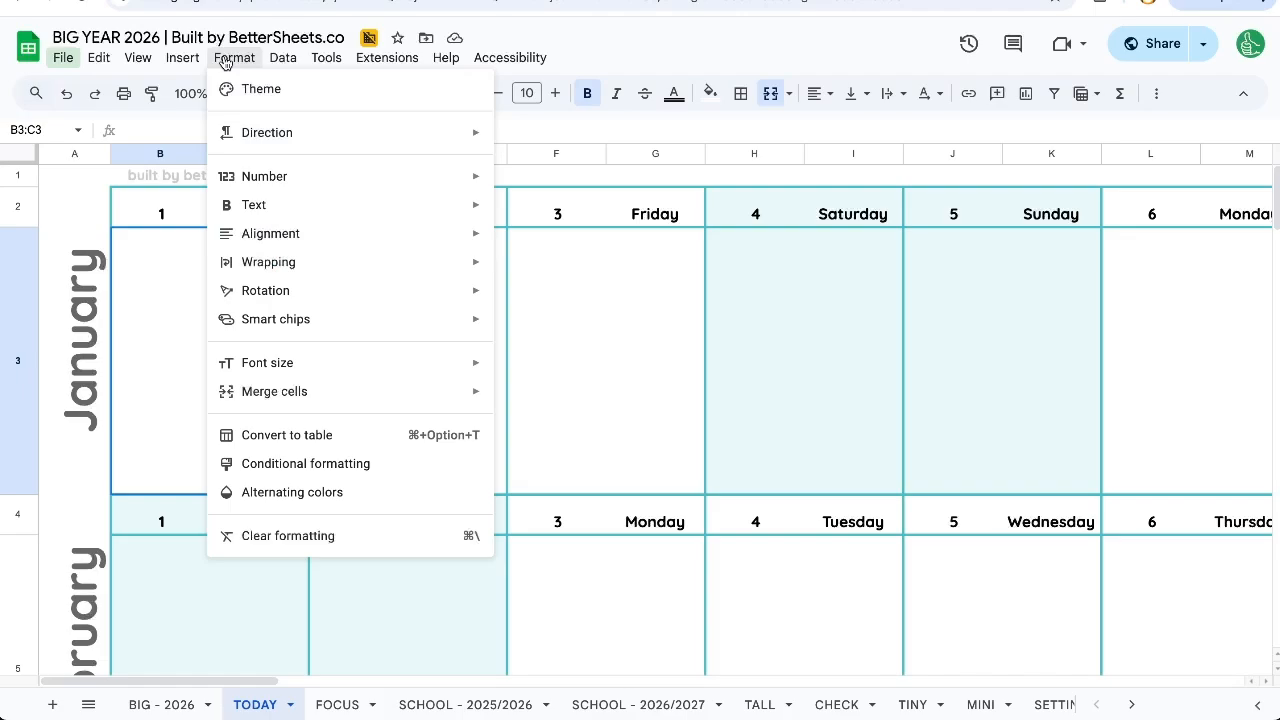
pyautogui.click(303, 467)
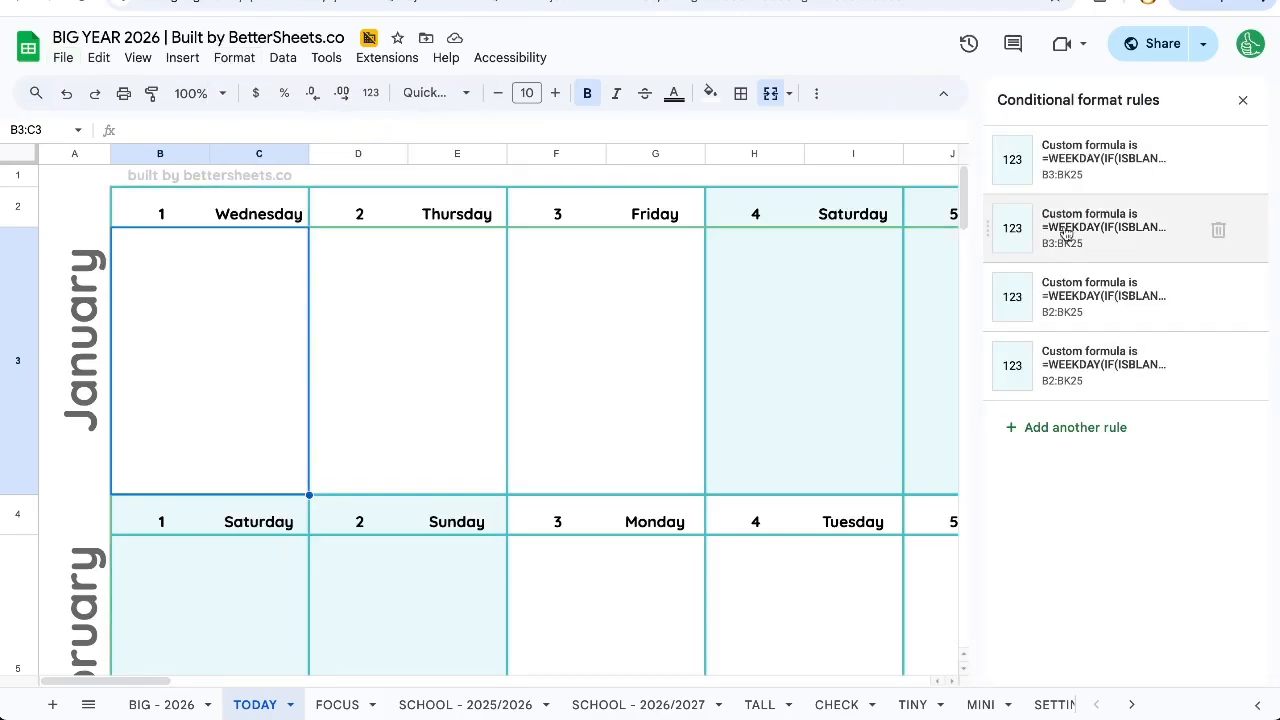
pyautogui.hscroll(2, 894, 349)
pyautogui.scroll(-1, 894, 349)
pyautogui.hscroll(3, 894, 349)
pyautogui.scroll(1, 894, 349)
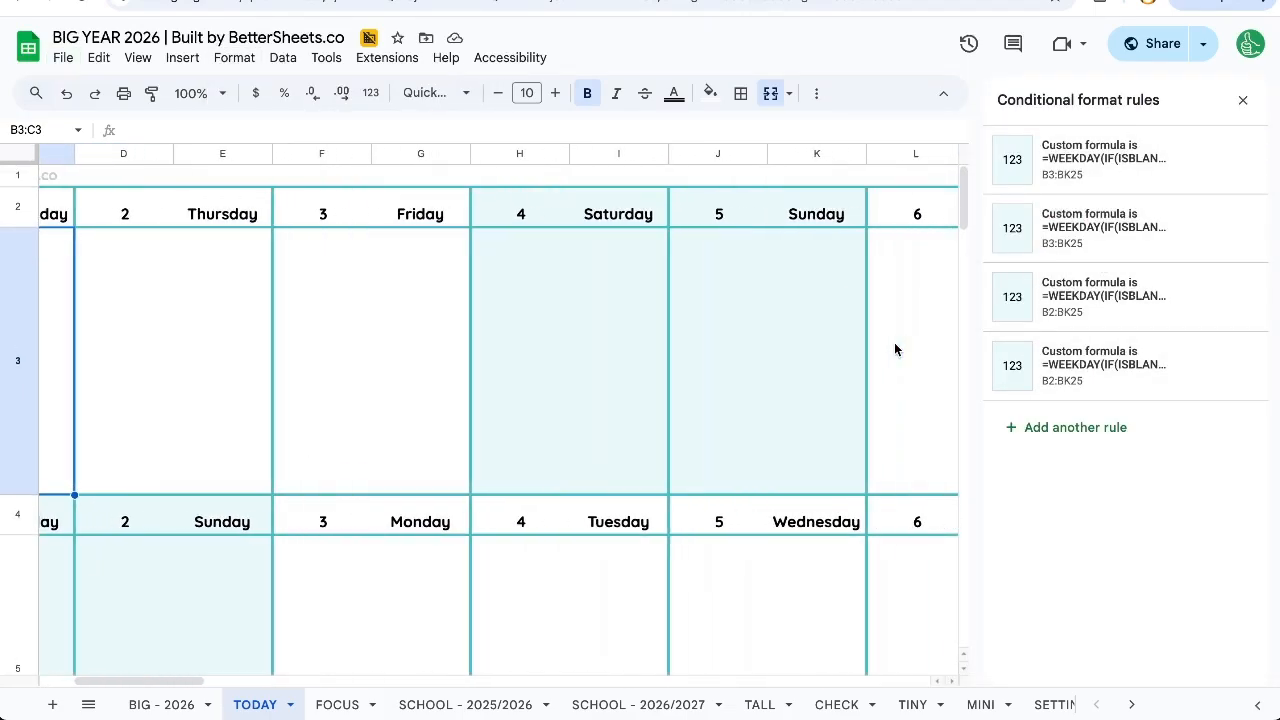
pyautogui.click(1219, 161)
pyautogui.click(1219, 161)
pyautogui.click(1219, 161)
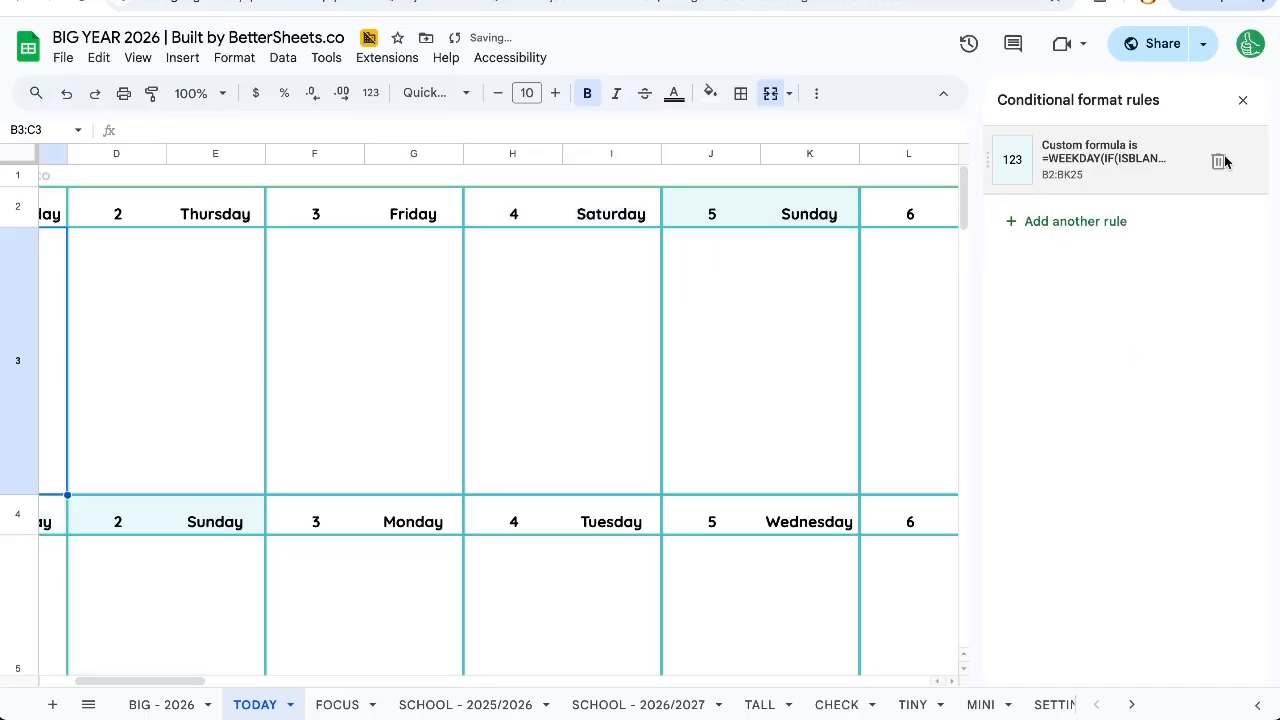
pyautogui.click(1219, 161)
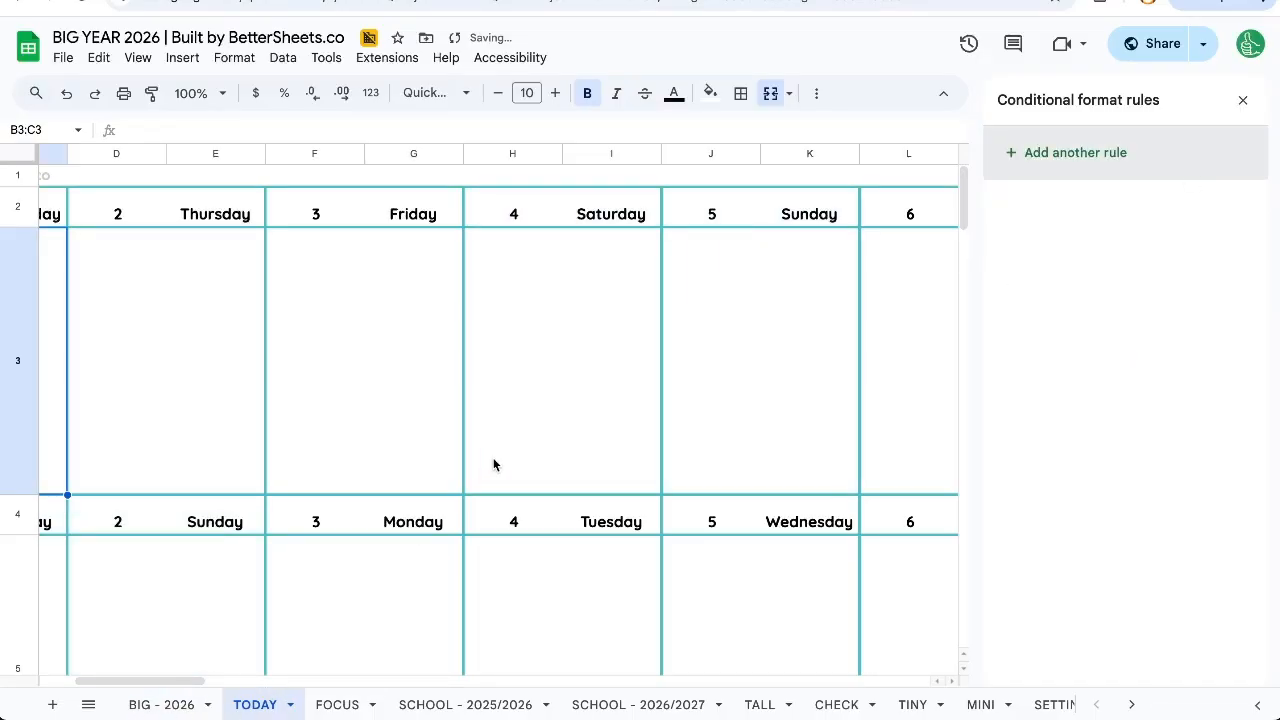
# Step: Add a new single-color conditional formatting rule and apply it to the range B1:BK
pyautogui.click(1100, 160)
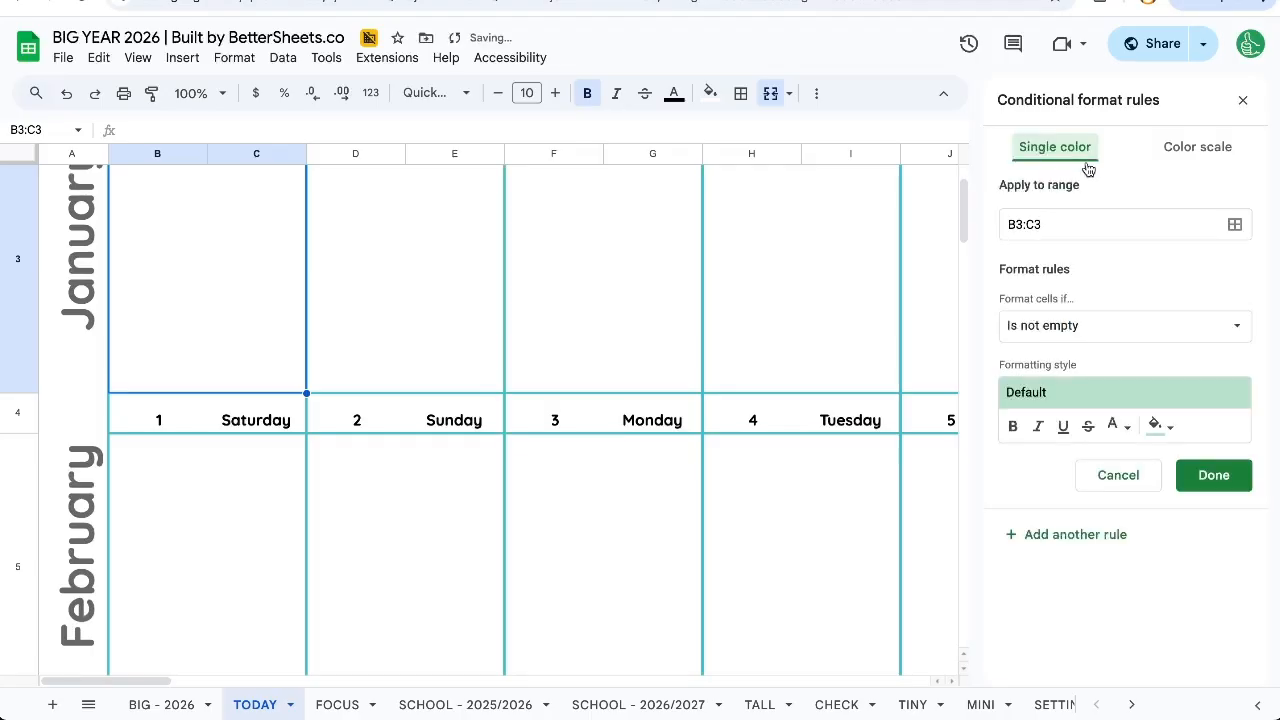
pyautogui.click(1057, 223)
pyautogui.scroll(1, 580, 296)
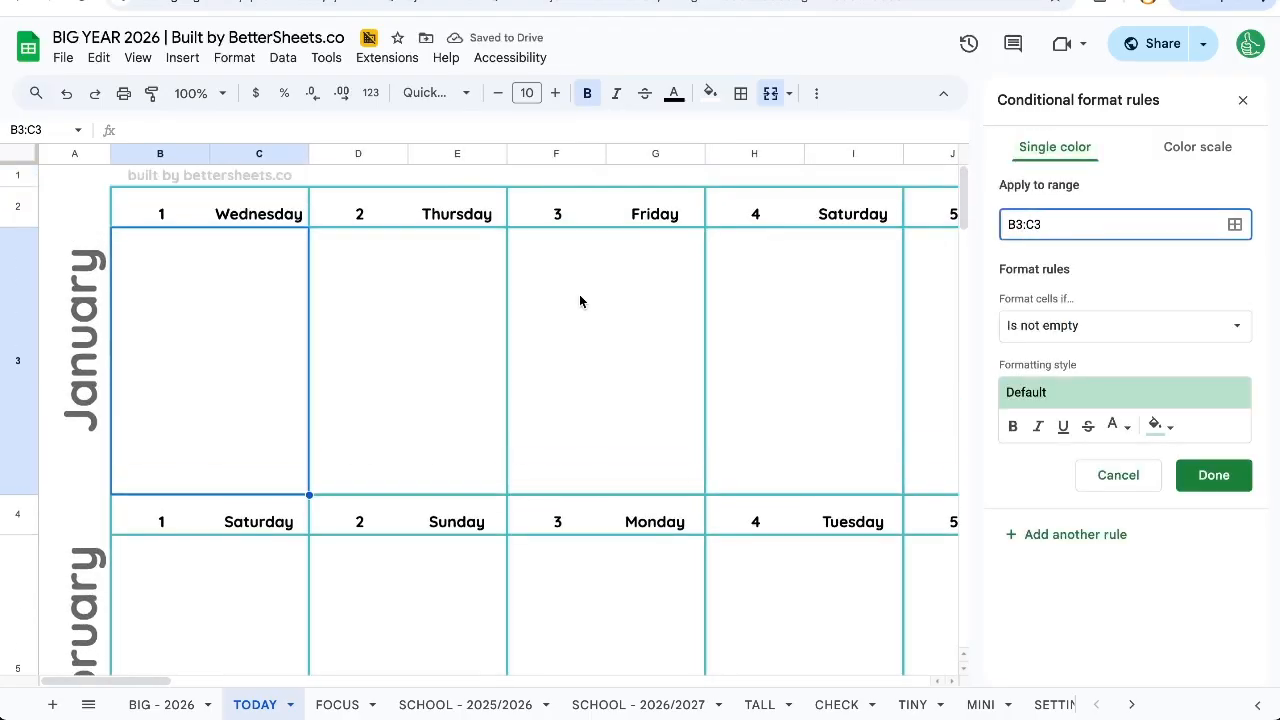
pyautogui.click(174, 263)
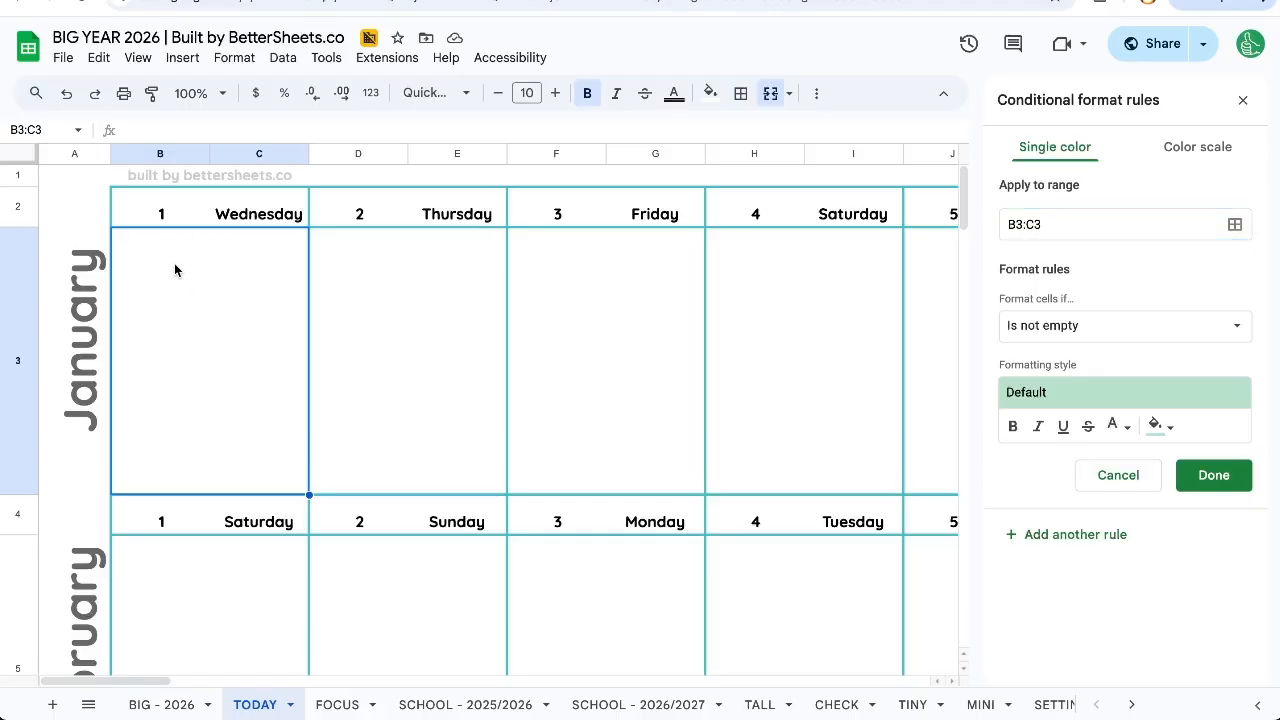
pyautogui.moveTo(1060, 223); pyautogui.dragTo(1003, 222)
pyautogui.write('B1:')
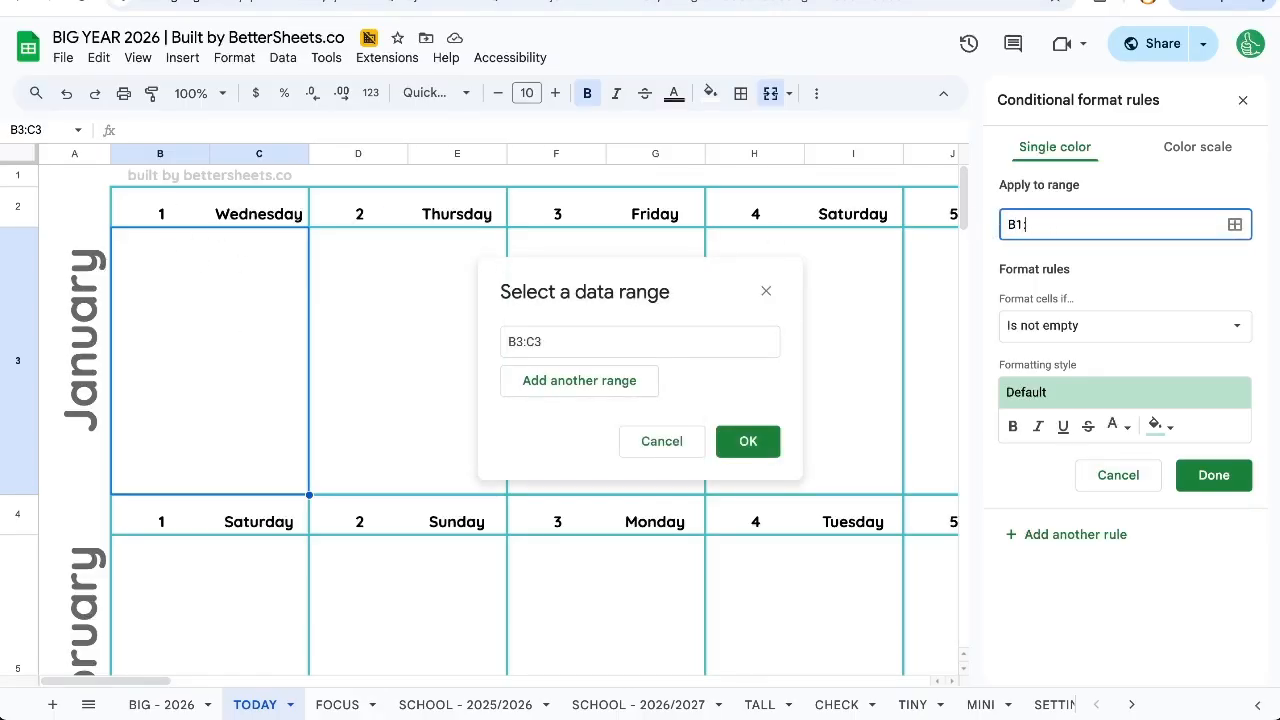
pyautogui.hscroll(10, 843, 222)
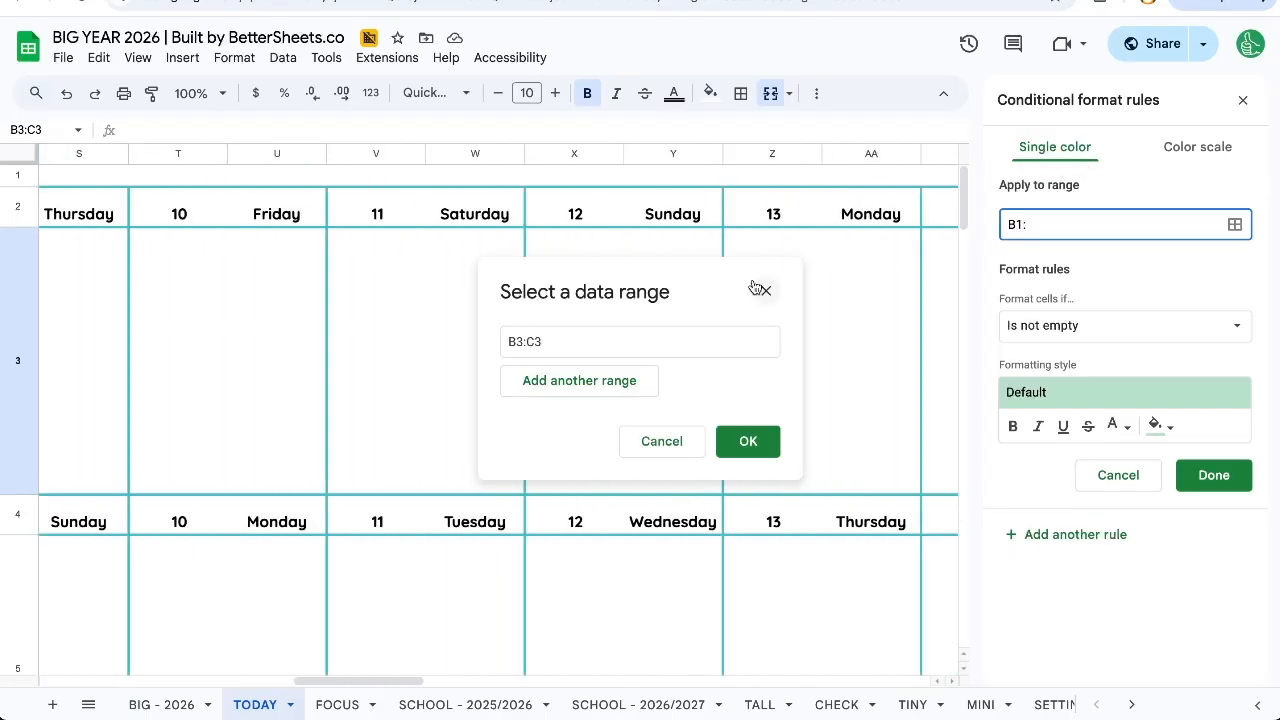
pyautogui.click(645, 446)
pyautogui.hscroll(15, 731, 244)
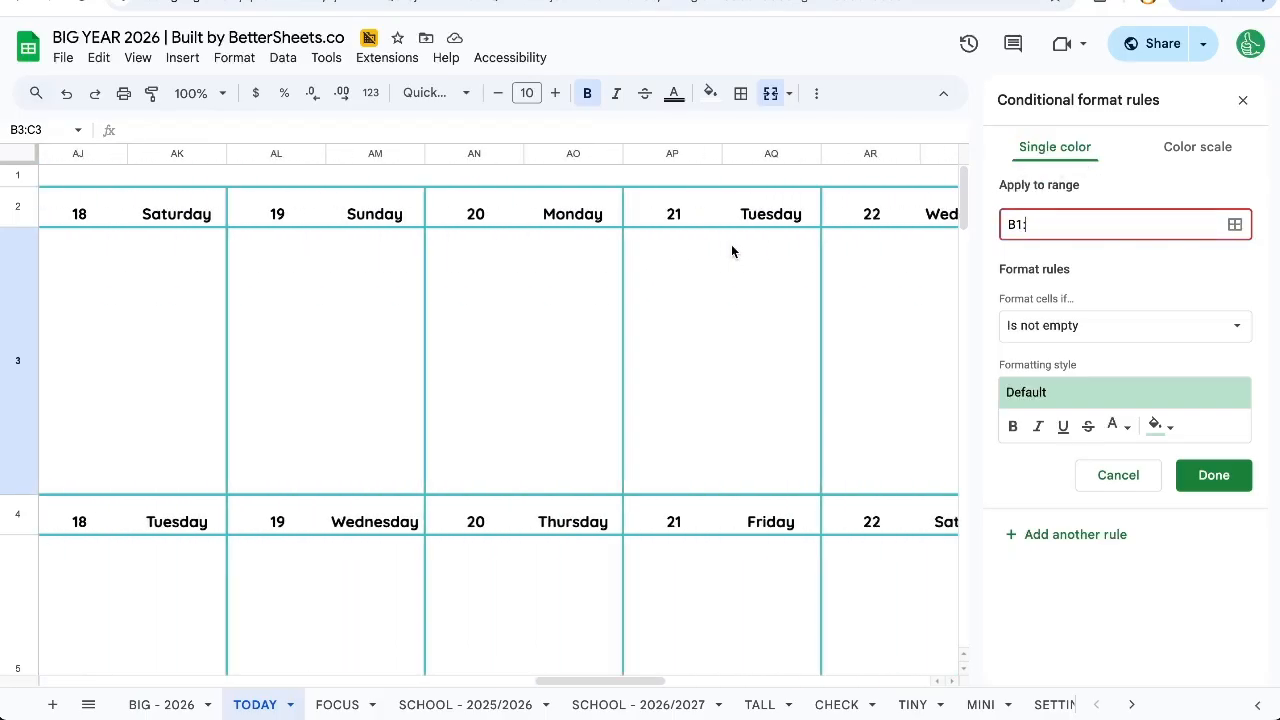
pyautogui.hscroll(5, 840, 190)
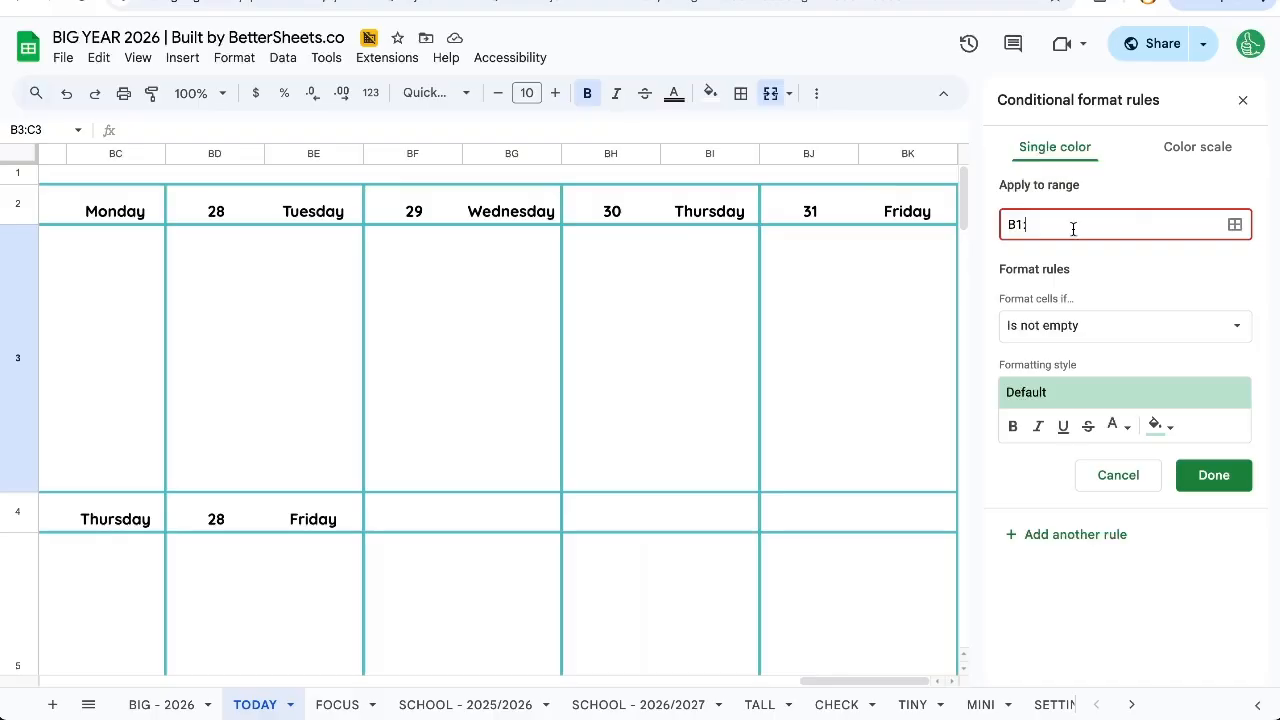
pyautogui.write(':BK')
# Step: Set the rule's condition to a custom formula and begin it with =B1
pyautogui.click(1058, 335)
pyautogui.scroll(-3, 1054, 440)
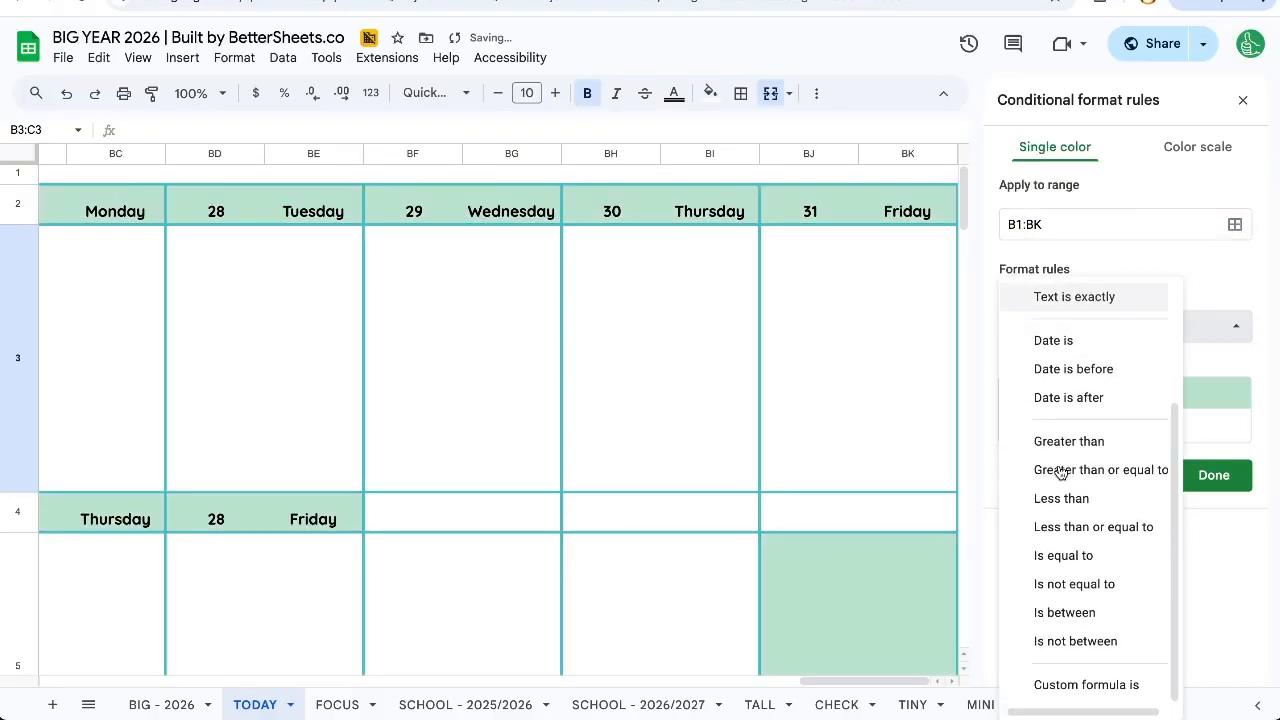
pyautogui.click(1084, 685)
pyautogui.click(1064, 366)
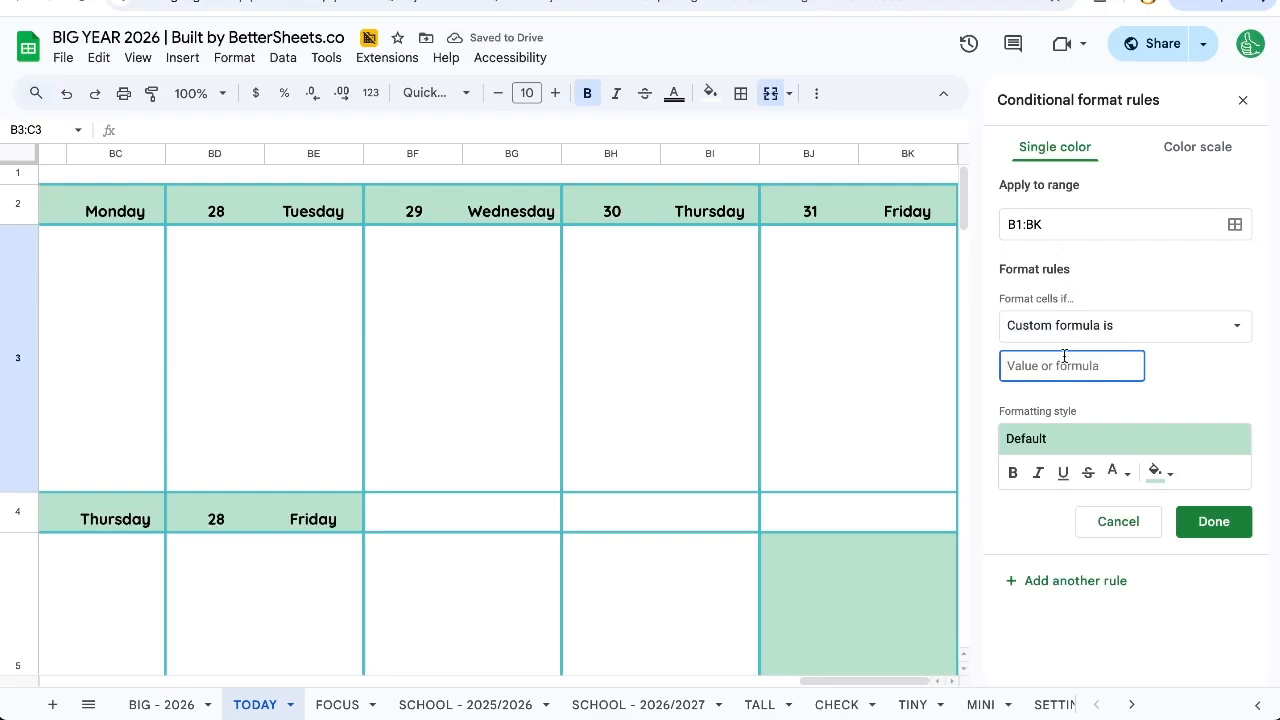
pyautogui.write('=')
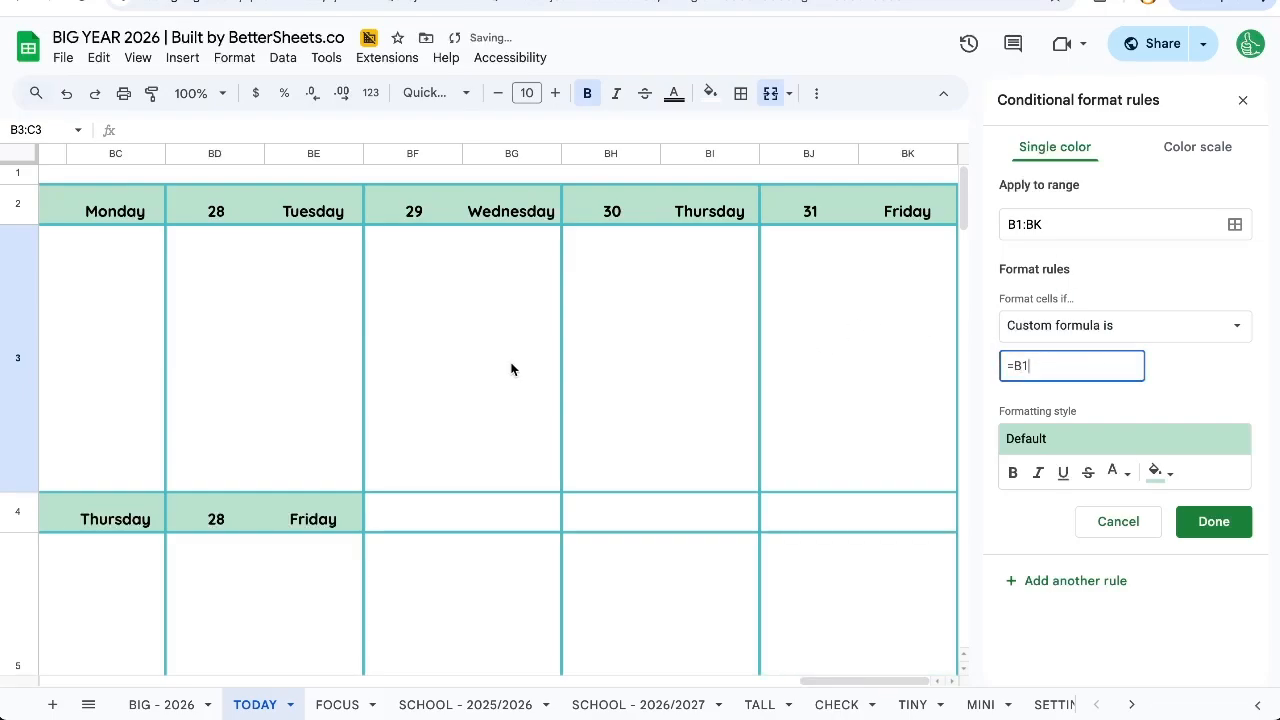
# Step: Try locking the cell reference in the custom formula as $B$1 and as $B1
pyautogui.hscroll(-20, 511, 369)
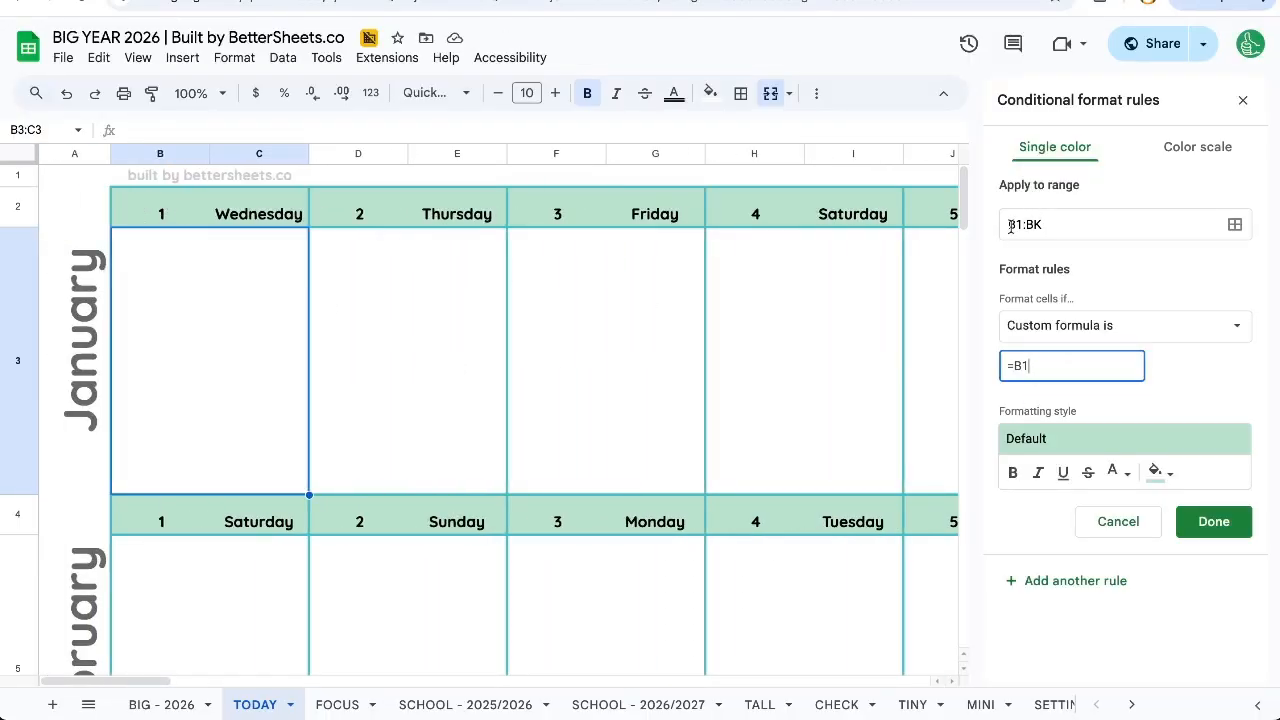
pyautogui.doubleClick(1021, 366)
pyautogui.click(1039, 366)
pyautogui.click(1013, 366)
pyautogui.write('$B$1')
pyautogui.click(1028, 366)
pyautogui.write('$1')
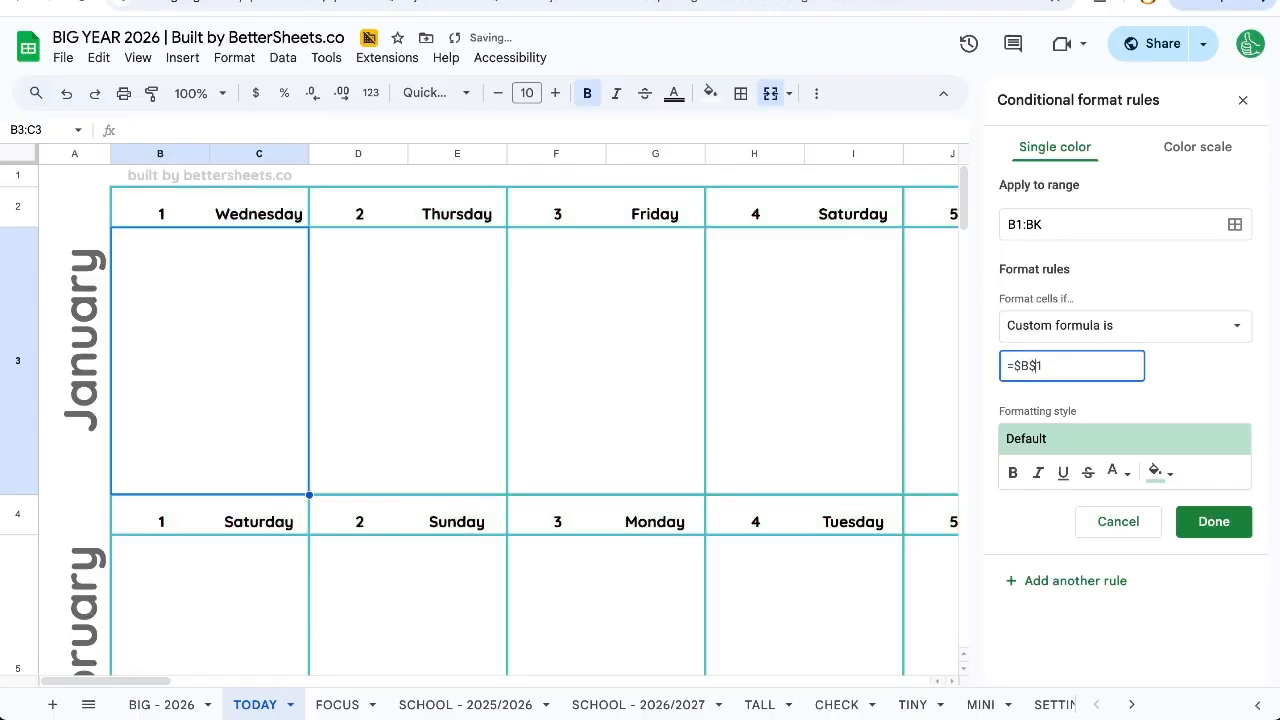
pyautogui.press('BackSpace')
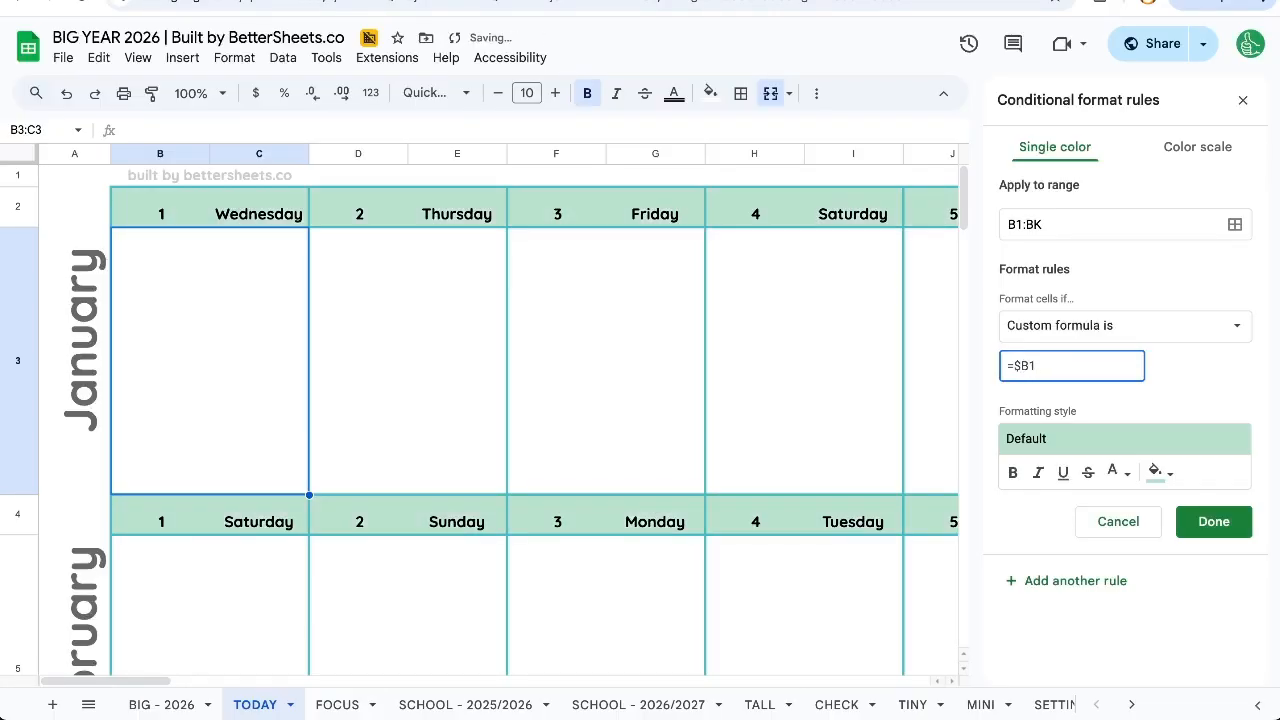
pyautogui.click(1015, 366)
pyautogui.press('BackSpace')
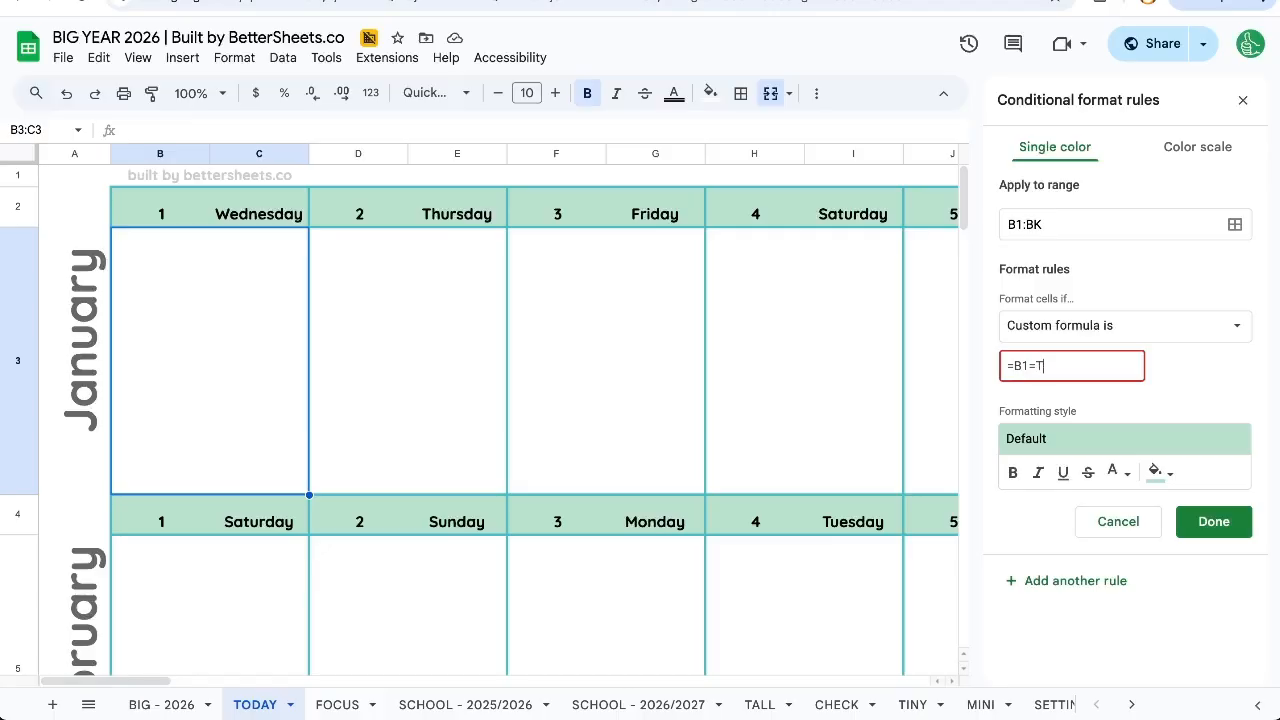
# Step: Complete the rule's custom formula as =B1=TODAY() with a relative cell reference
pyautogui.write('ODAY()')
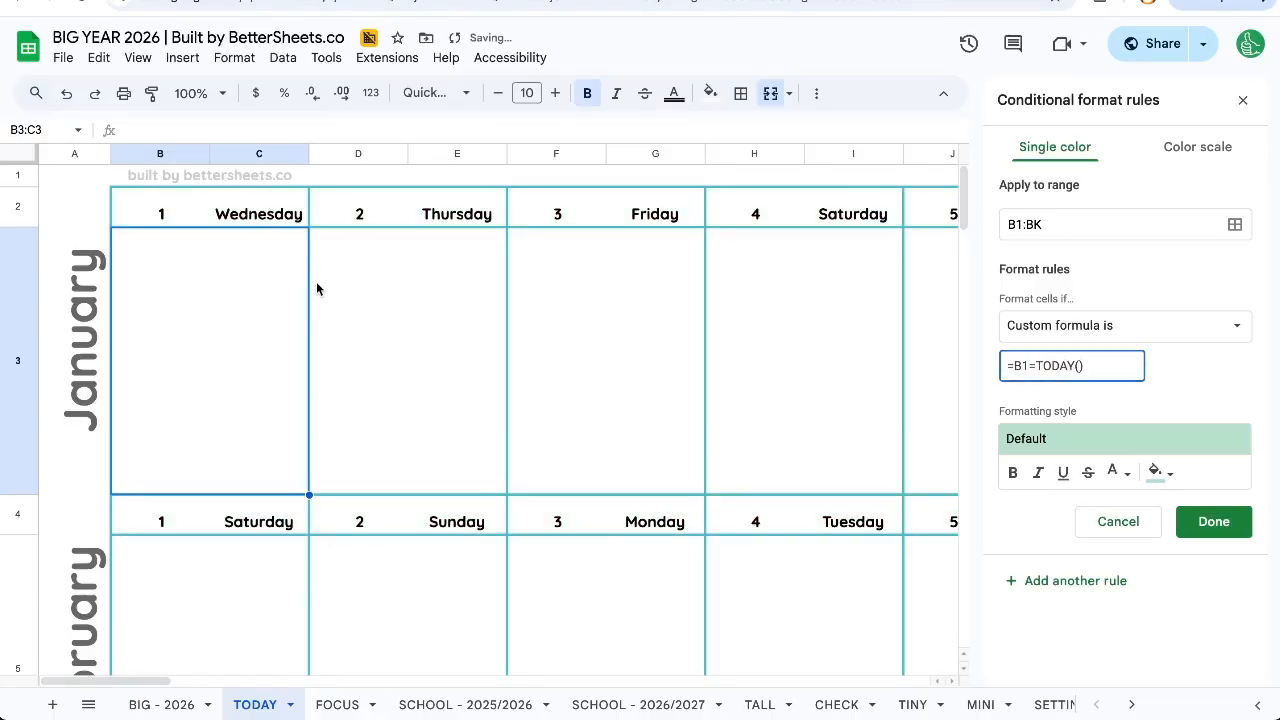
# Step: Examine the calendar through the November row to check which cells the TODAY() rule highlights
pyautogui.scroll(-1, 518, 317)
pyautogui.hscroll(1, 518, 317)
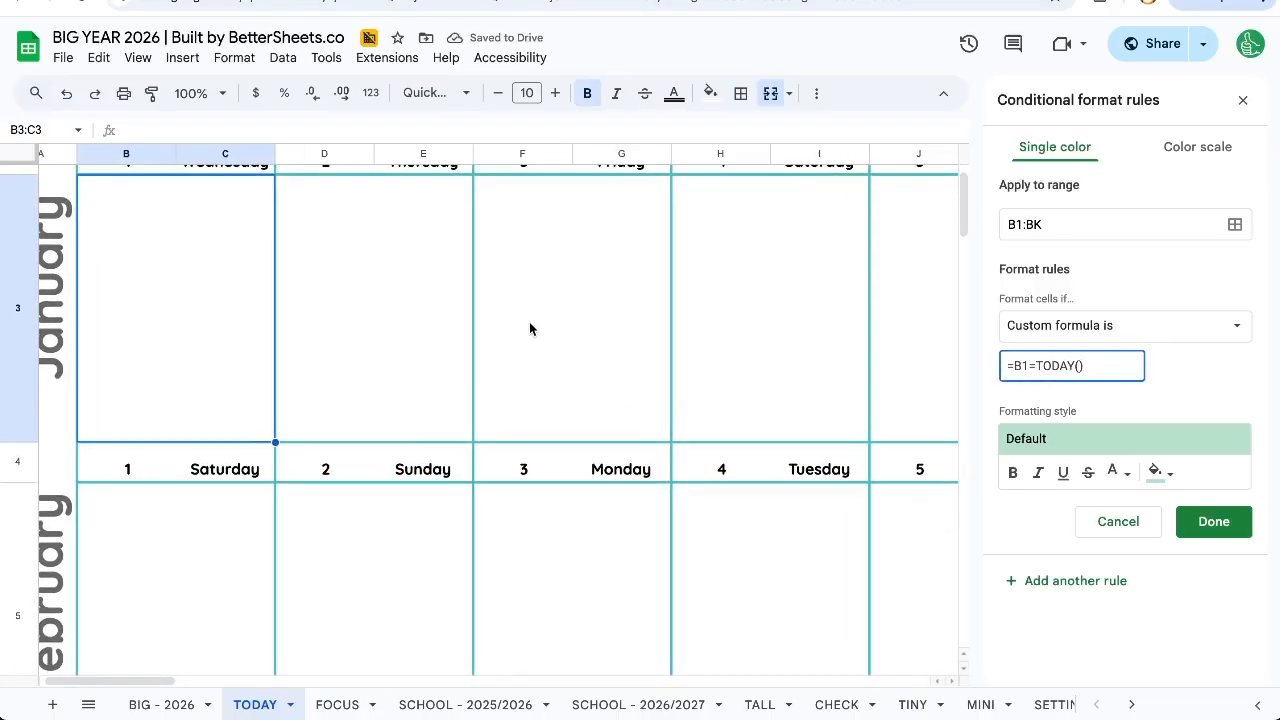
pyautogui.scroll(-20, 604, 302)
pyautogui.hscroll(7, 604, 302)
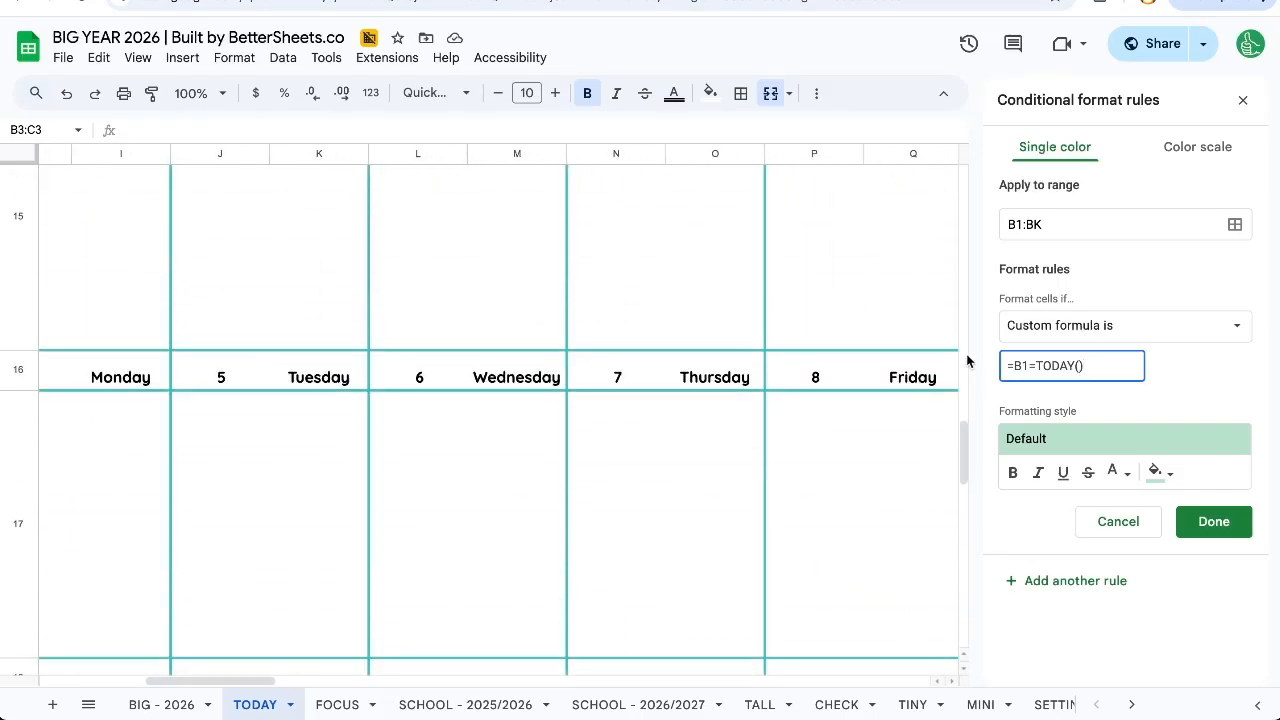
pyautogui.hscroll(-7, 745, 422)
pyautogui.scroll(4, 745, 422)
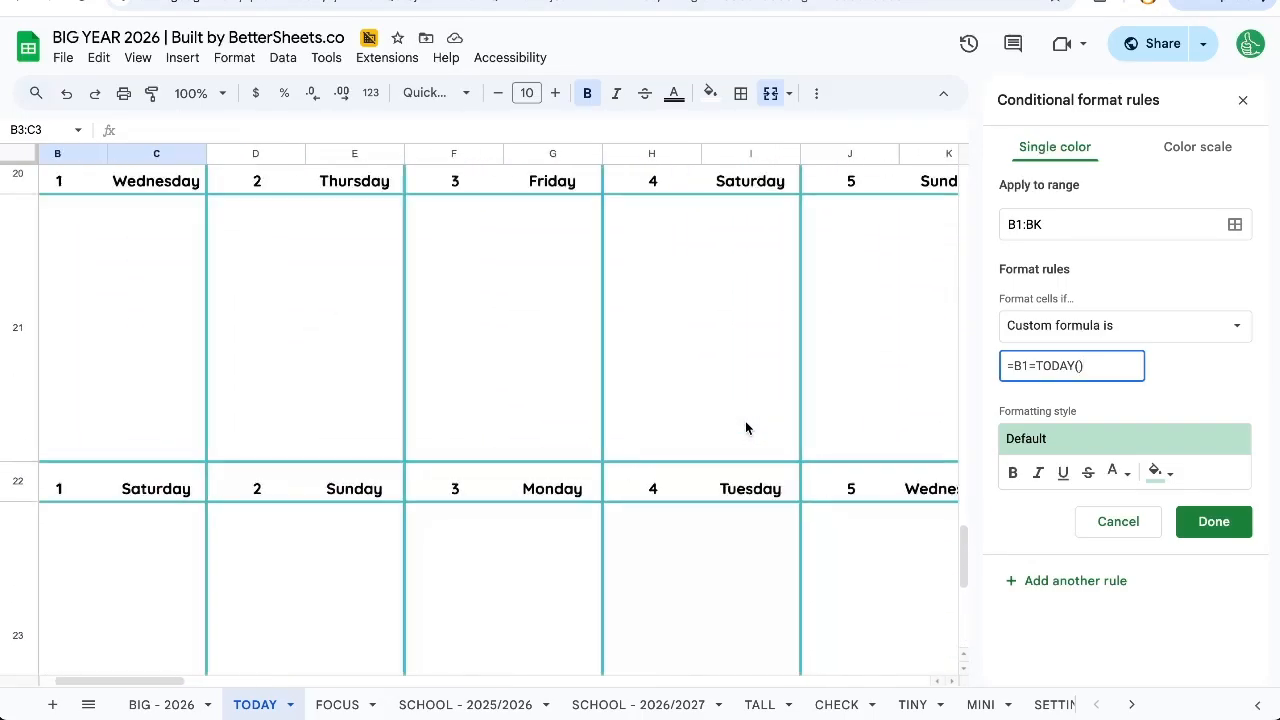
pyautogui.hscroll(17, 745, 422)
pyautogui.hscroll(14, 745, 421)
pyautogui.scroll(-2, 745, 421)
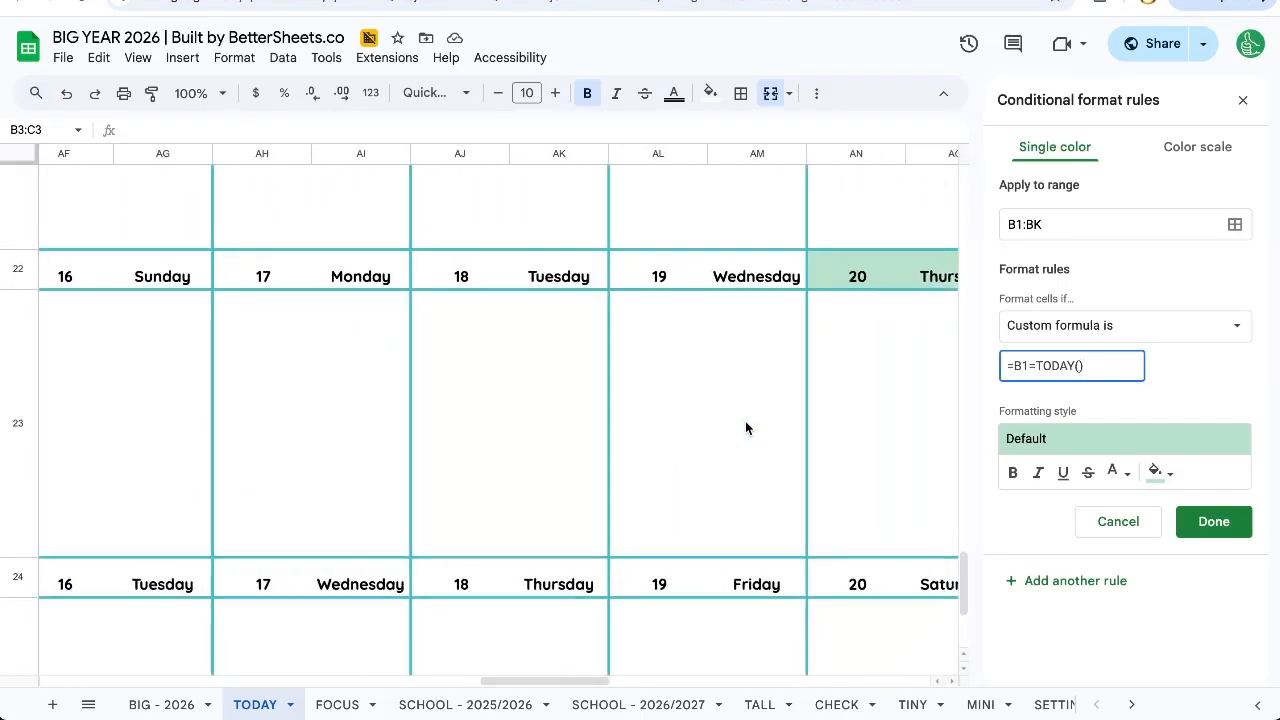
pyautogui.hscroll(2, 705, 441)
pyautogui.scroll(-1, 705, 441)
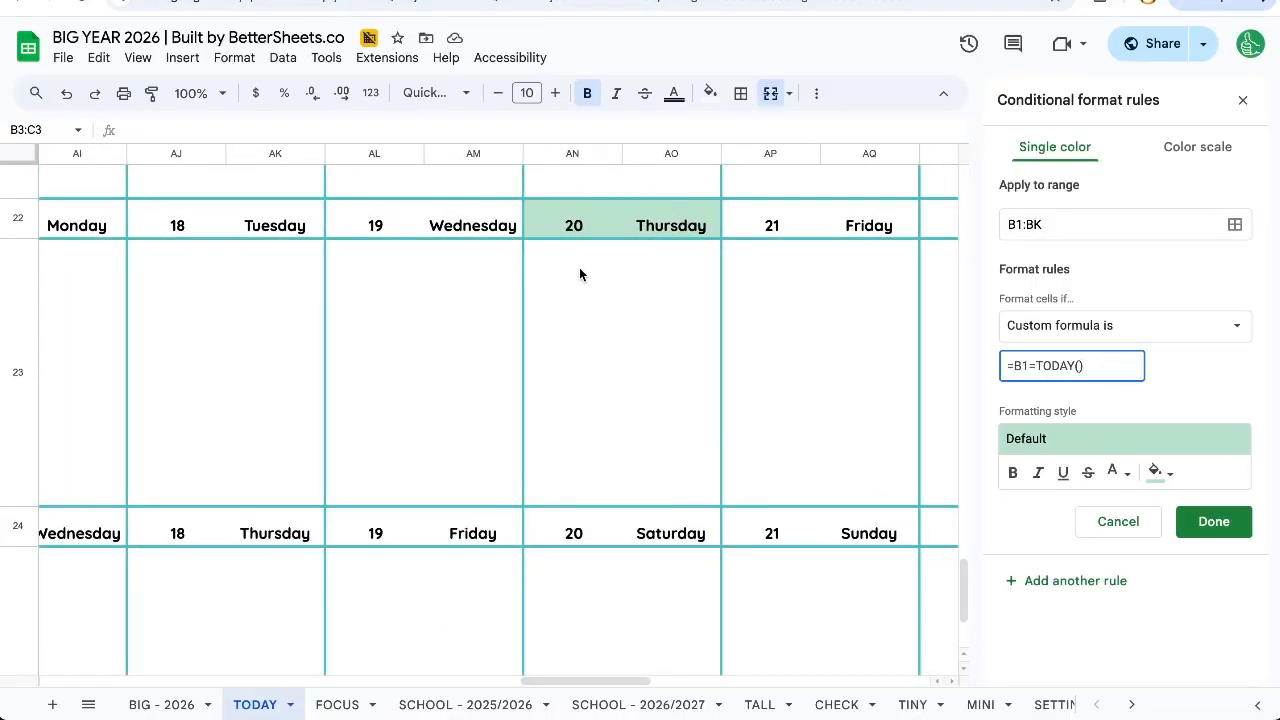
pyautogui.click(637, 320)
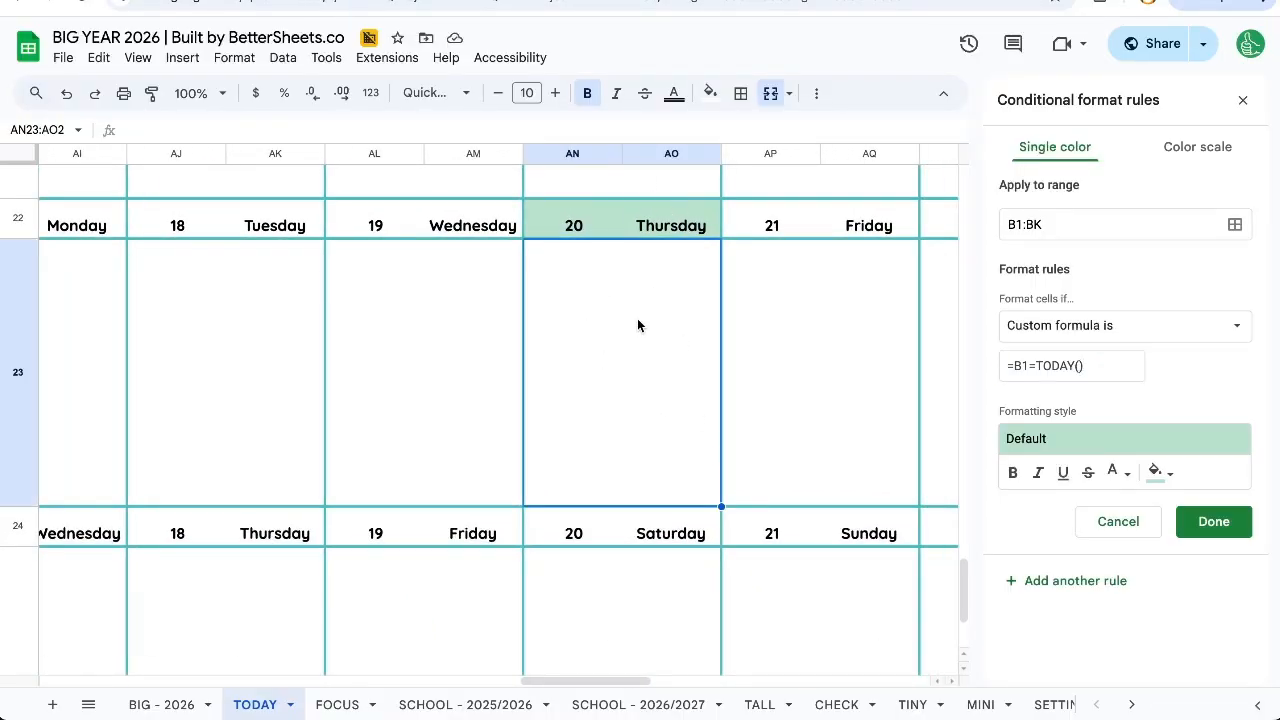
# Step: Save the current rule and add another single-color conditional formatting rule for the range B1:BK
pyautogui.click(1119, 370)
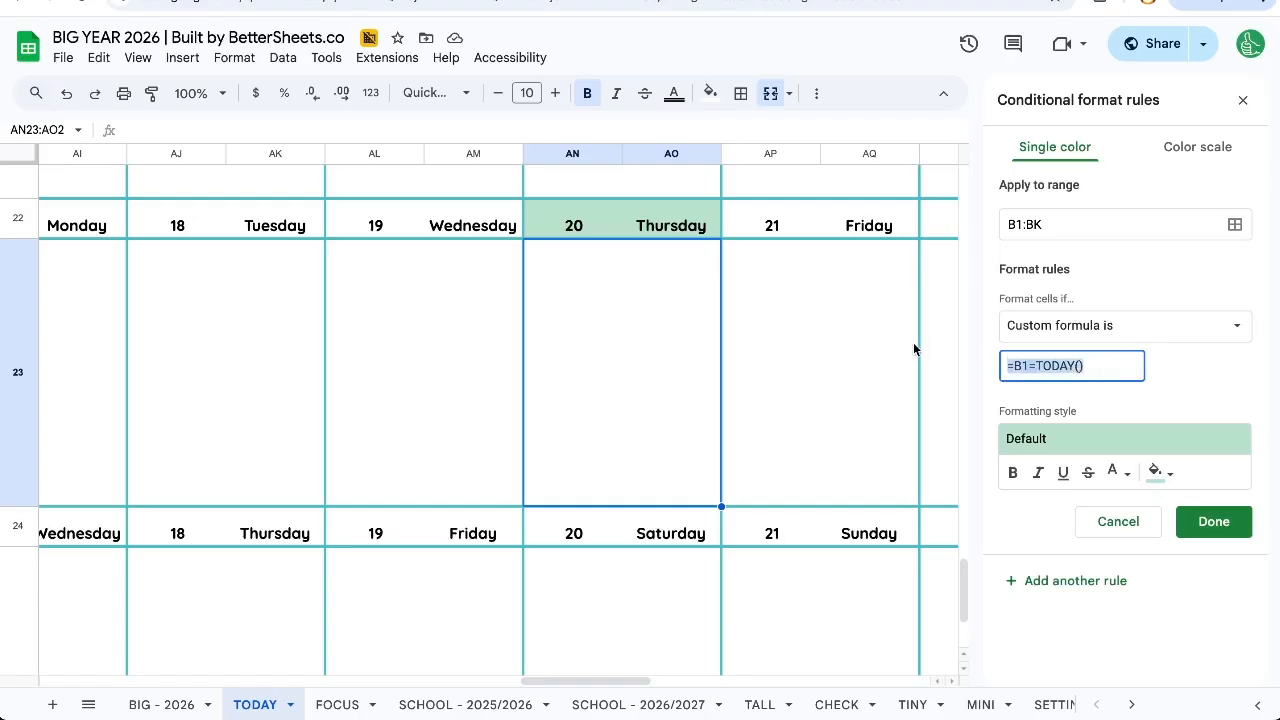
pyautogui.click(1213, 521)
pyautogui.click(1065, 222)
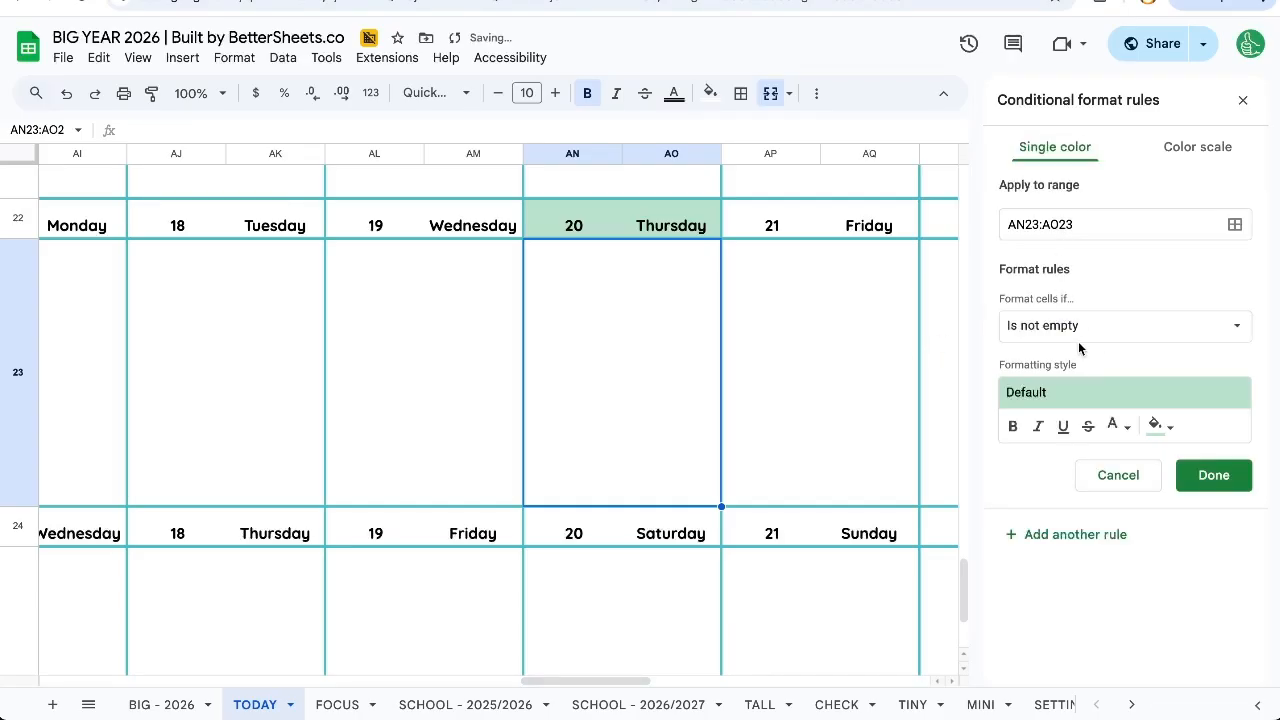
pyautogui.click(1097, 225)
pyautogui.write('B1:BK')
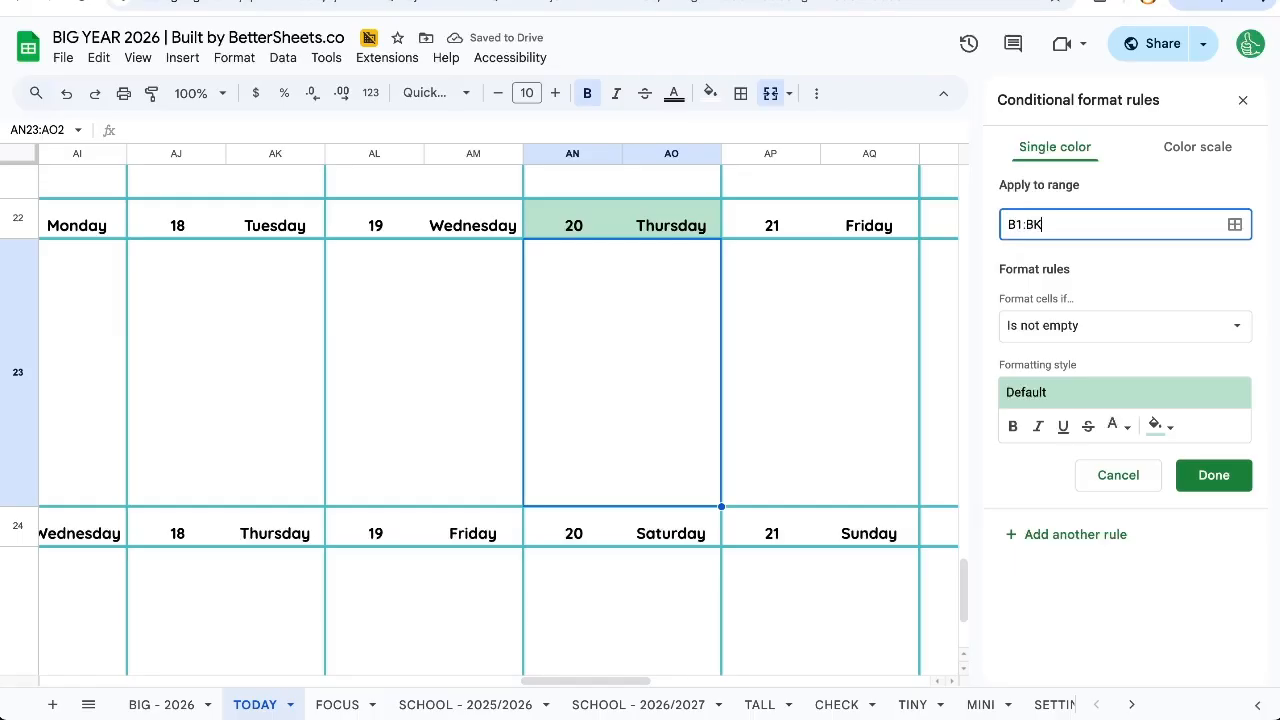
# Step: Set the second rule's condition to the custom formula =B1=TODAY()
pyautogui.click(1125, 325)
pyautogui.click(1075, 688)
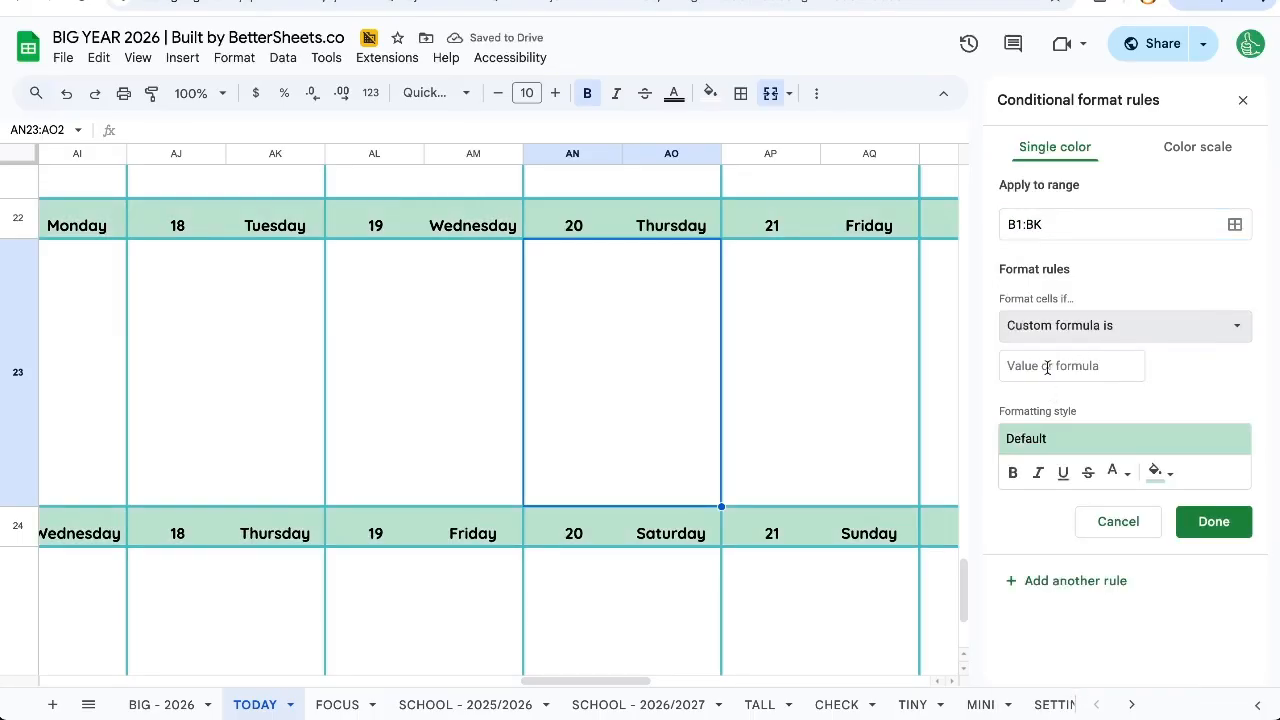
pyautogui.click(1048, 366)
pyautogui.write('=B1=TODAY()')
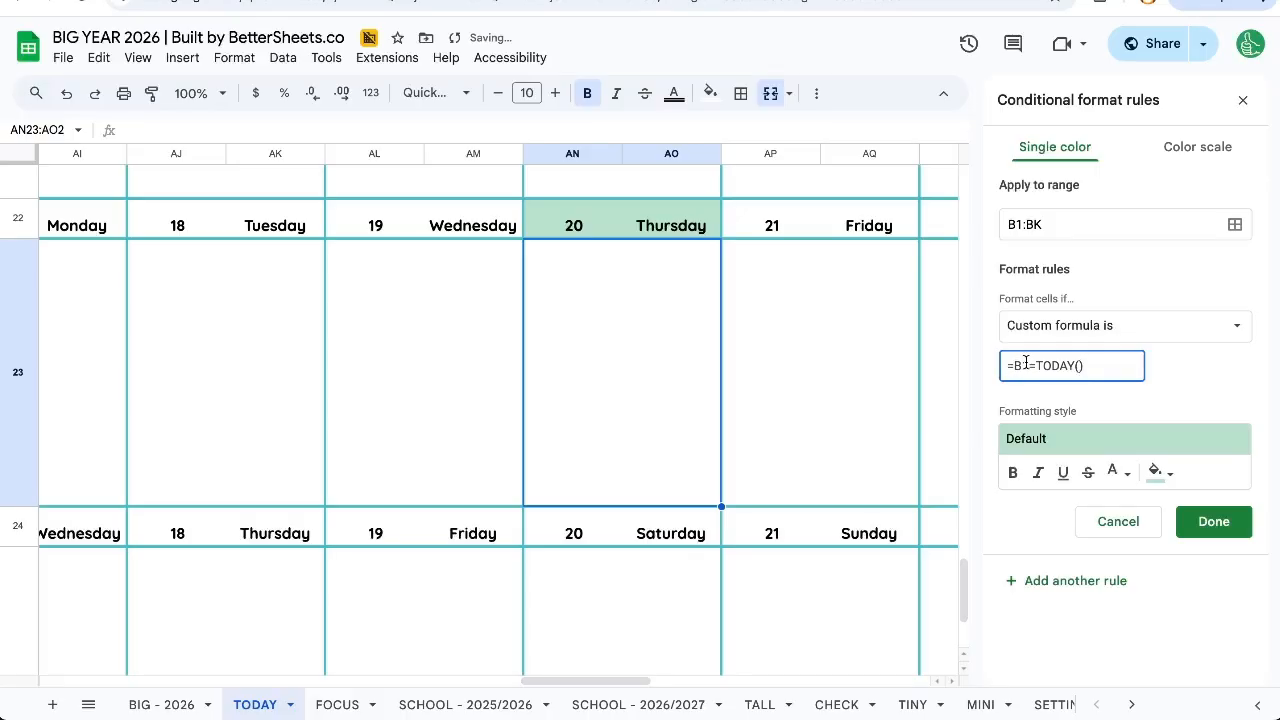
# Step: Change the second rule's range to B2:BK so that it is offset one row from the formula's reference
pyautogui.click(1021, 224)
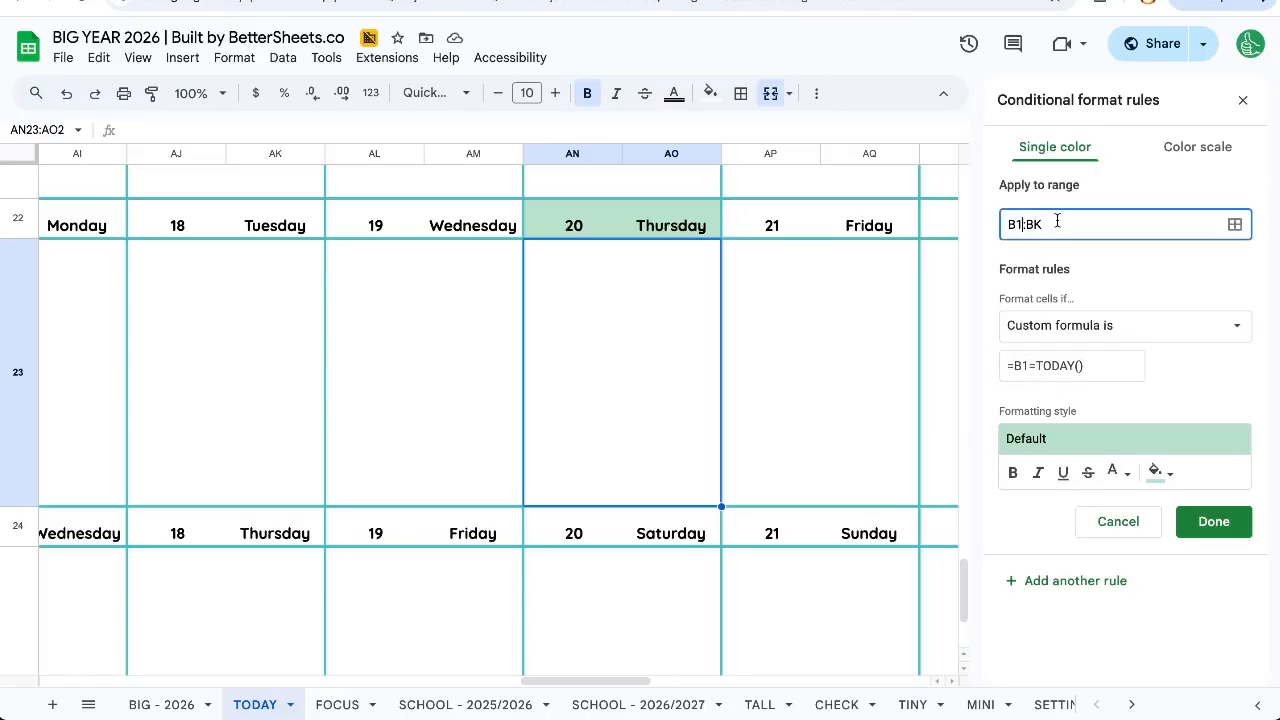
pyautogui.press('BackSpace')
pyautogui.write('2')
pyautogui.press('Return')
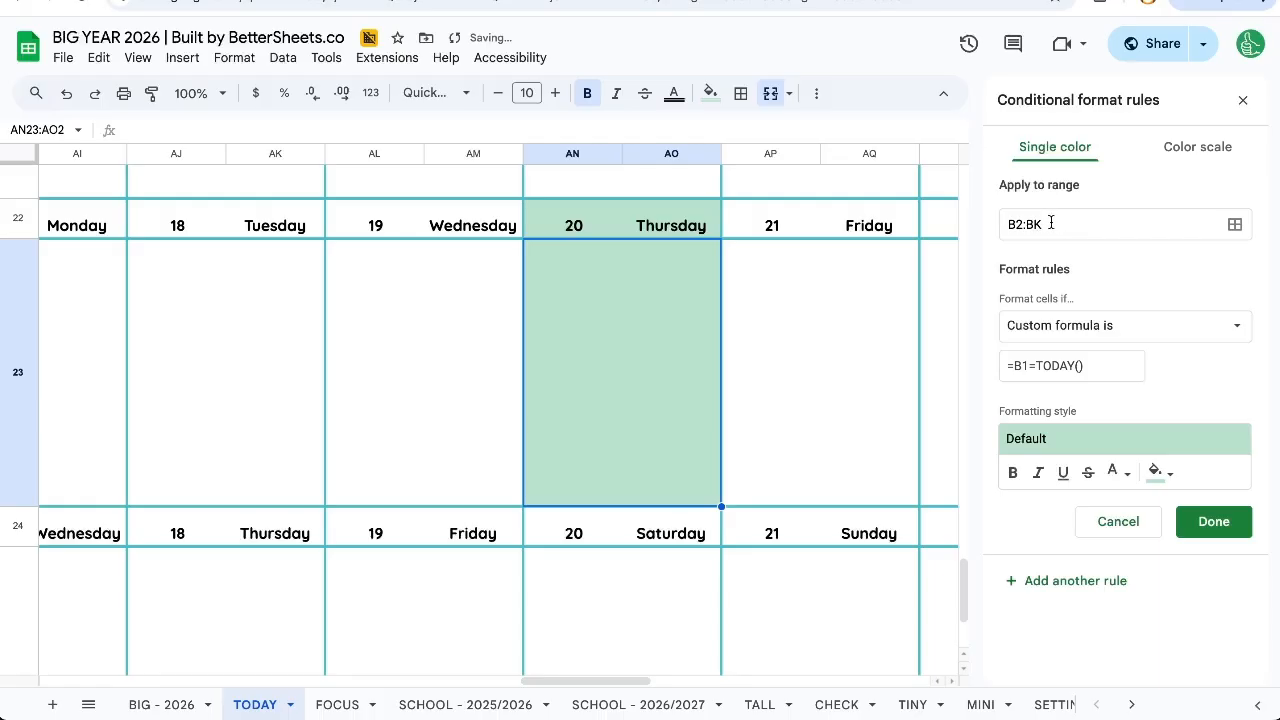
# Step: Compare the range's starting cell B2 with the B1 reference and the rest of the second rule's custom formula
pyautogui.click(1013, 222)
pyautogui.doubleClick(1013, 222)
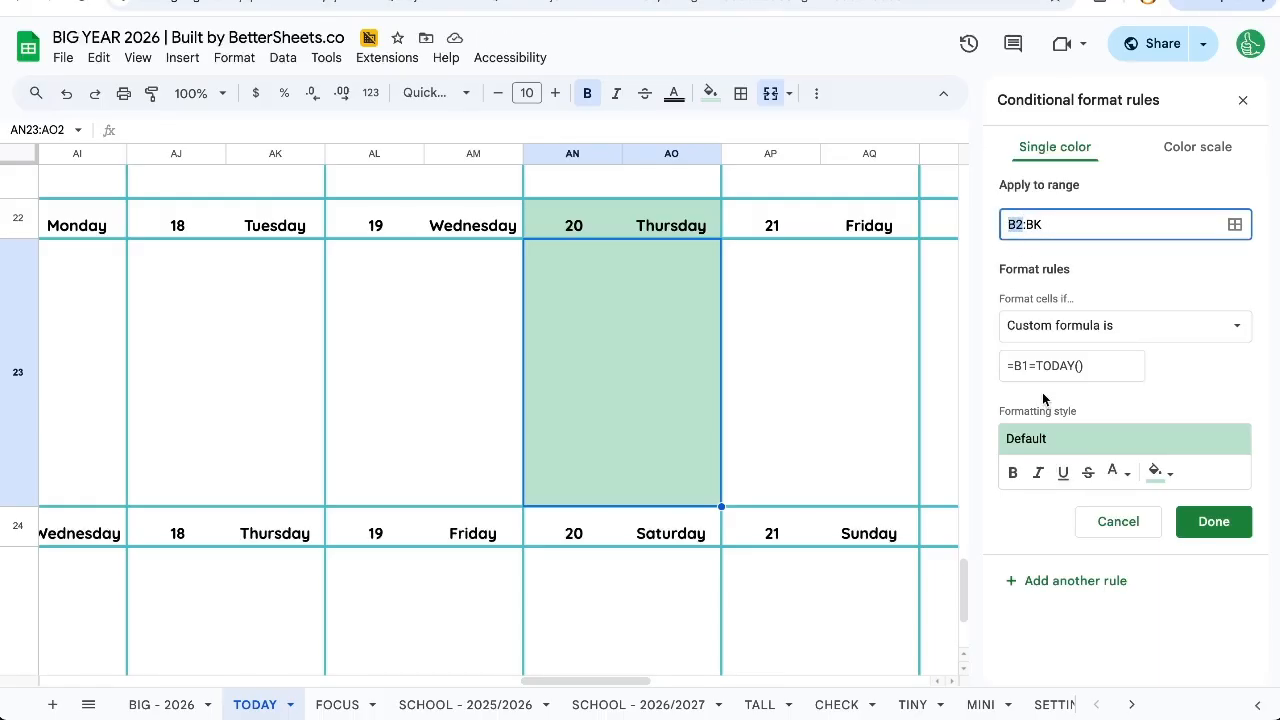
pyautogui.doubleClick(1020, 365)
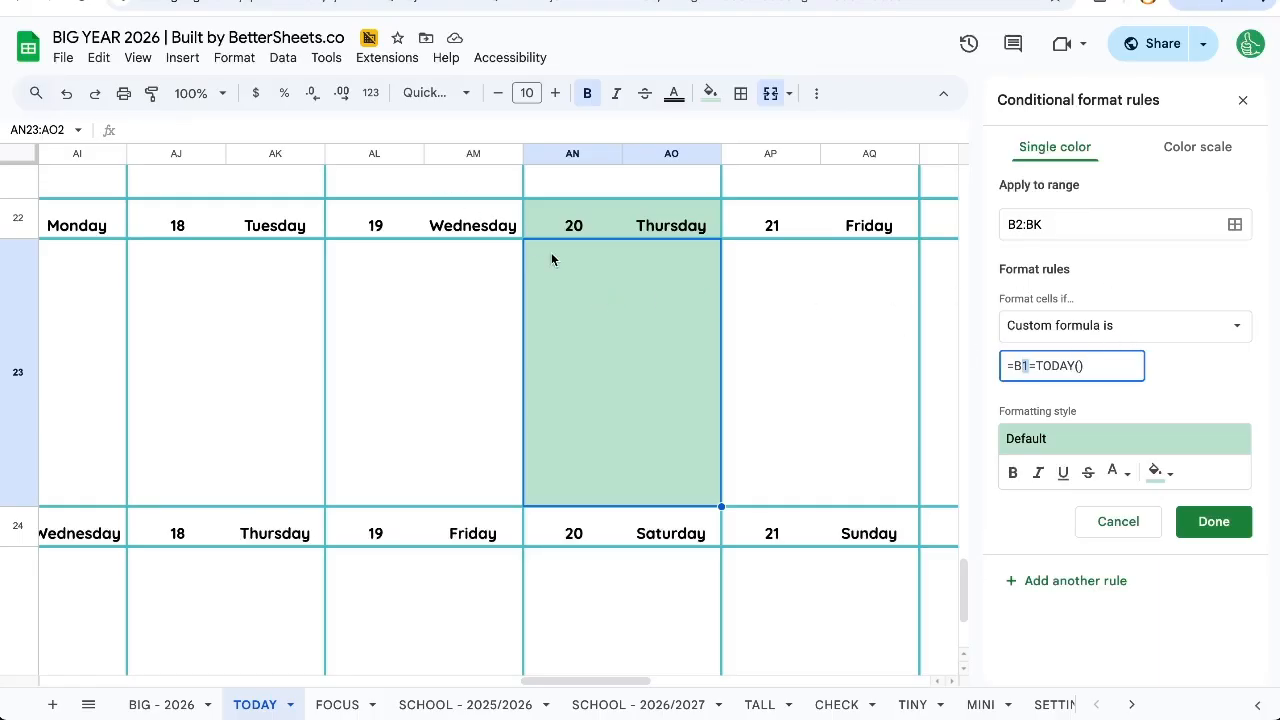
pyautogui.click(1008, 367)
pyautogui.moveTo(1021, 367); pyautogui.dragTo(1029, 367)
pyautogui.click(1033, 366)
pyautogui.moveTo(1078, 366); pyautogui.dragTo(982, 374)
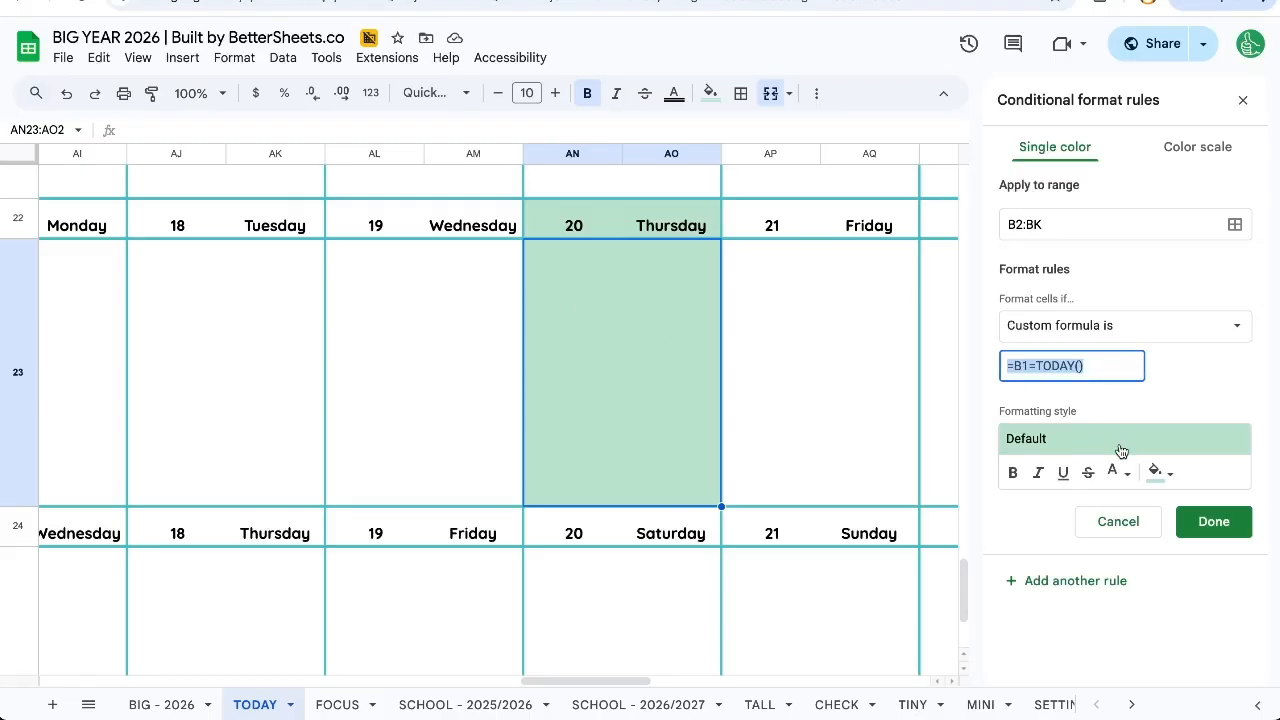
# Step: Set the second rule's fill color to white and save the rule
pyautogui.click(1158, 472)
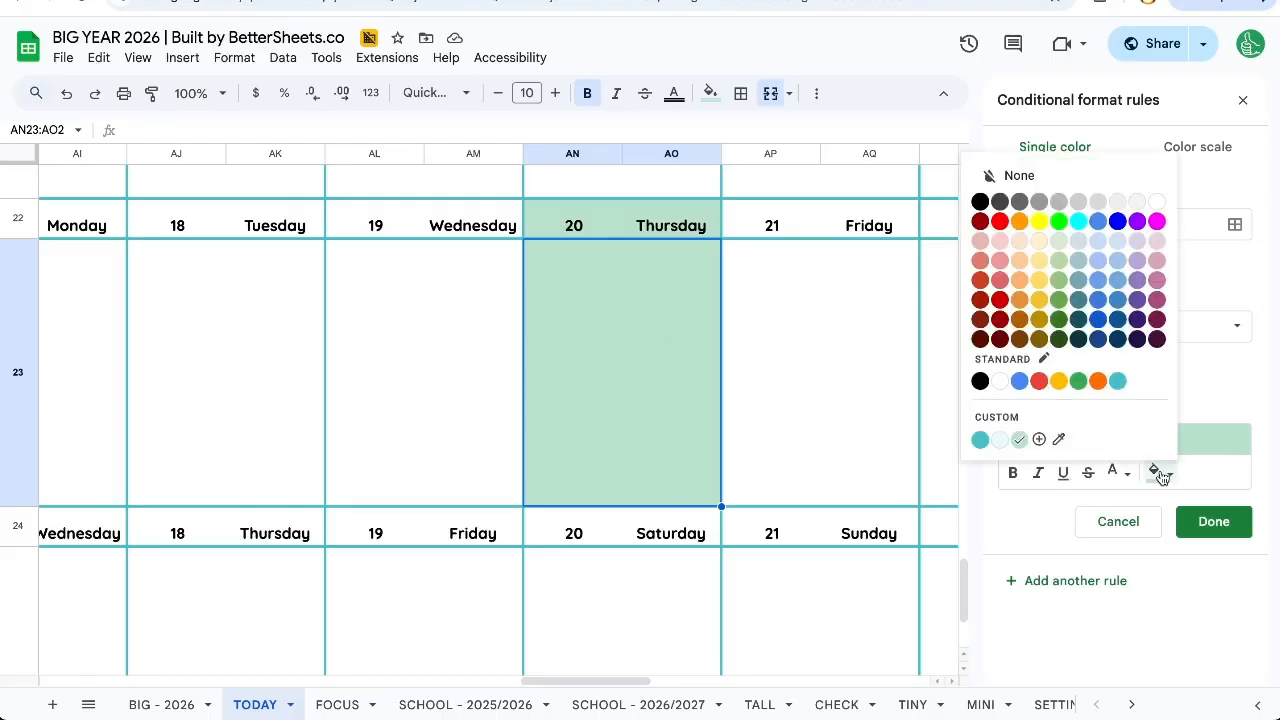
pyautogui.click(1162, 207)
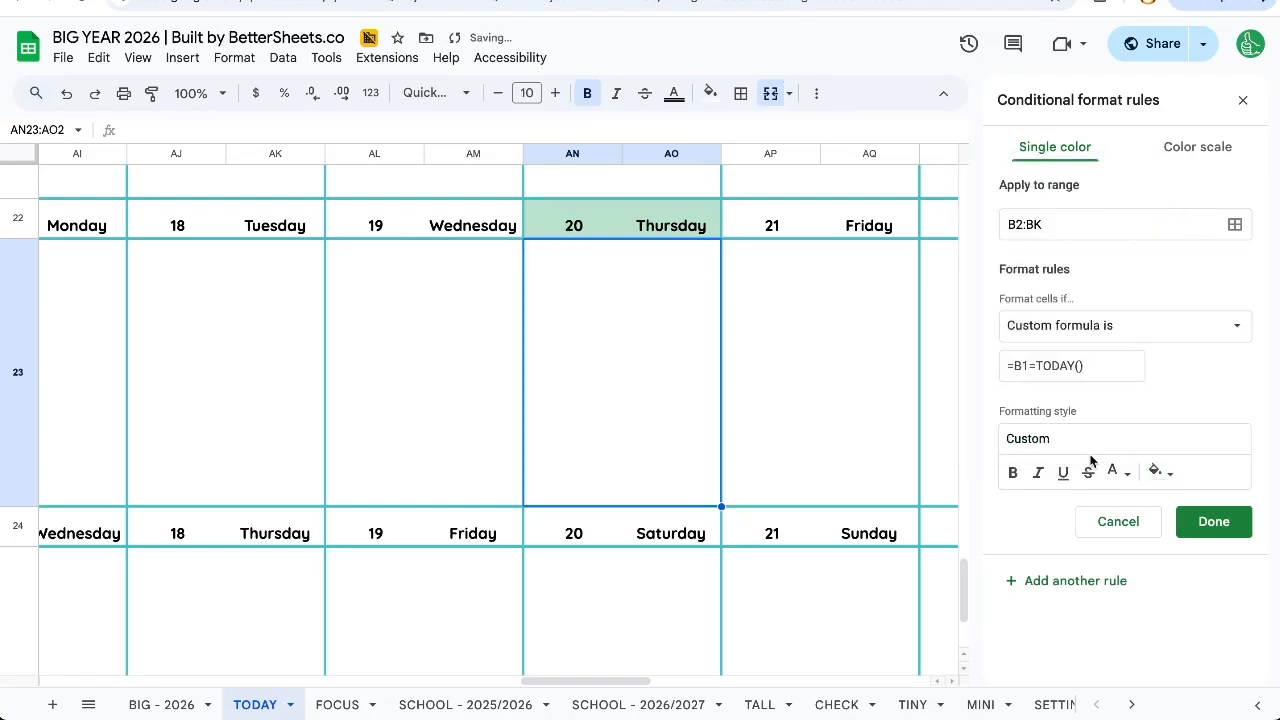
pyautogui.click(1205, 516)
# Step: Change the fill color of the first rule, which applies to B1:BK25, to white and save it
pyautogui.click(1082, 140)
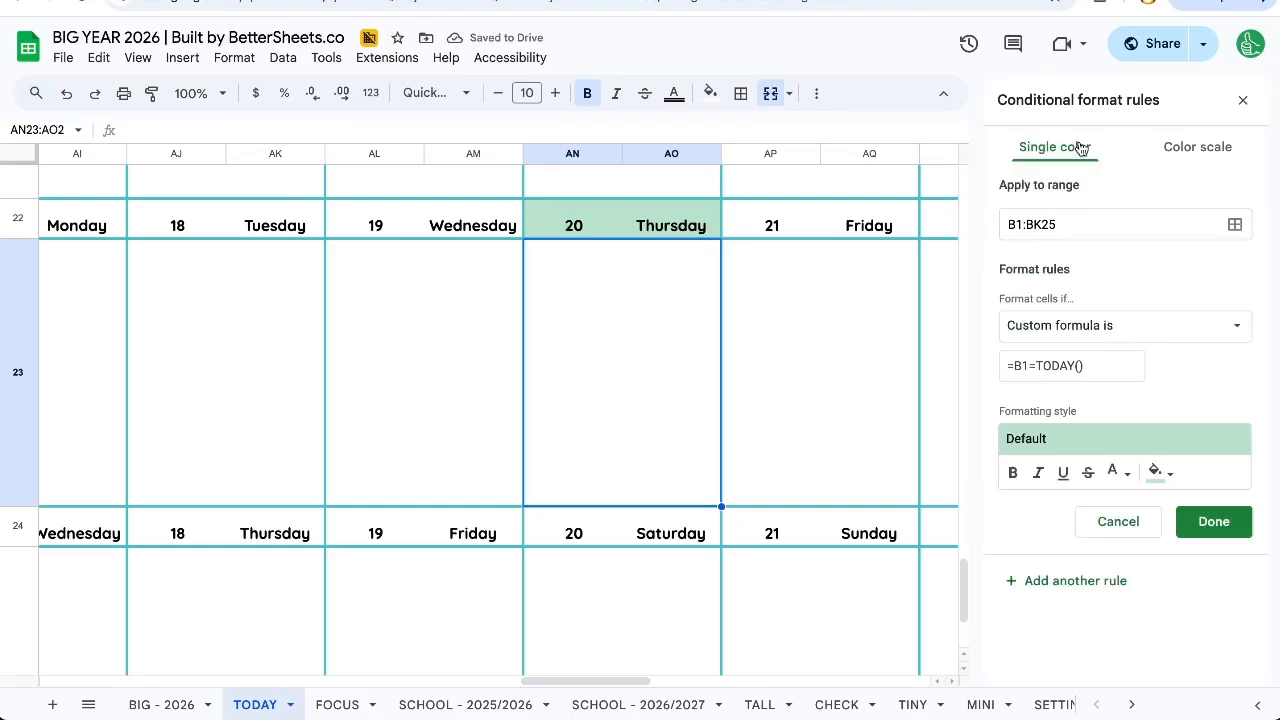
pyautogui.click(1158, 472)
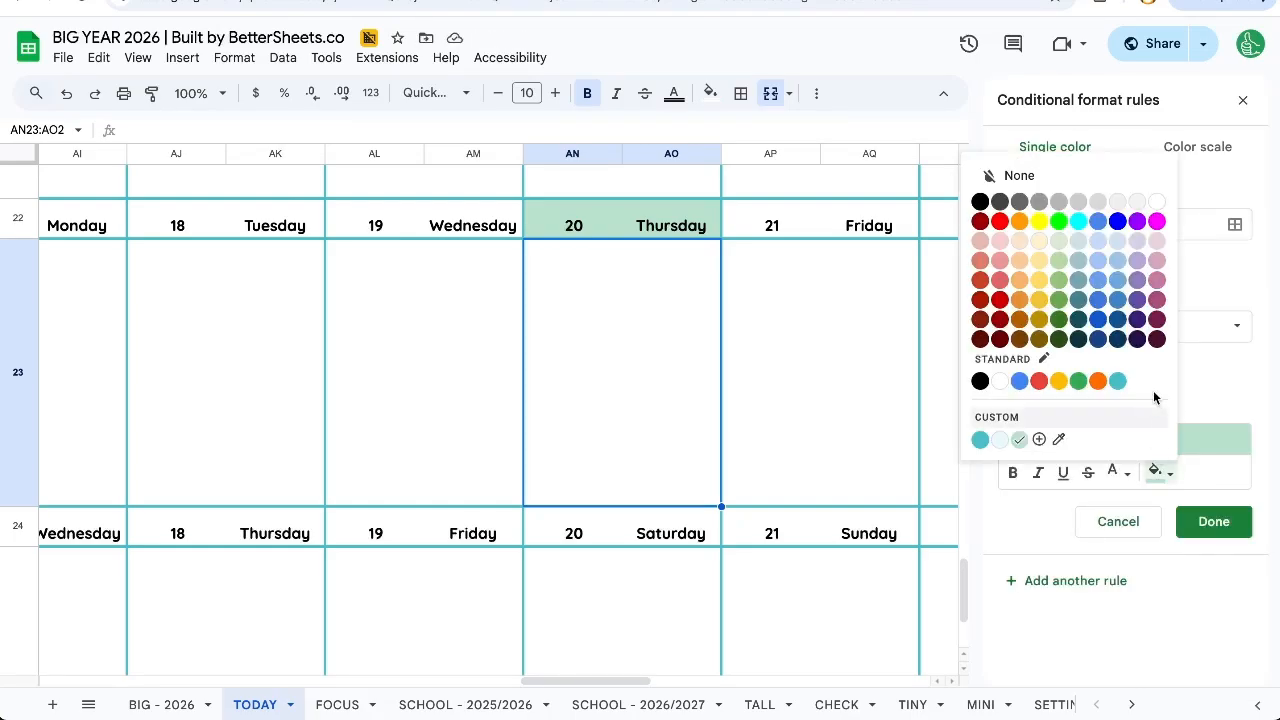
pyautogui.click(1158, 203)
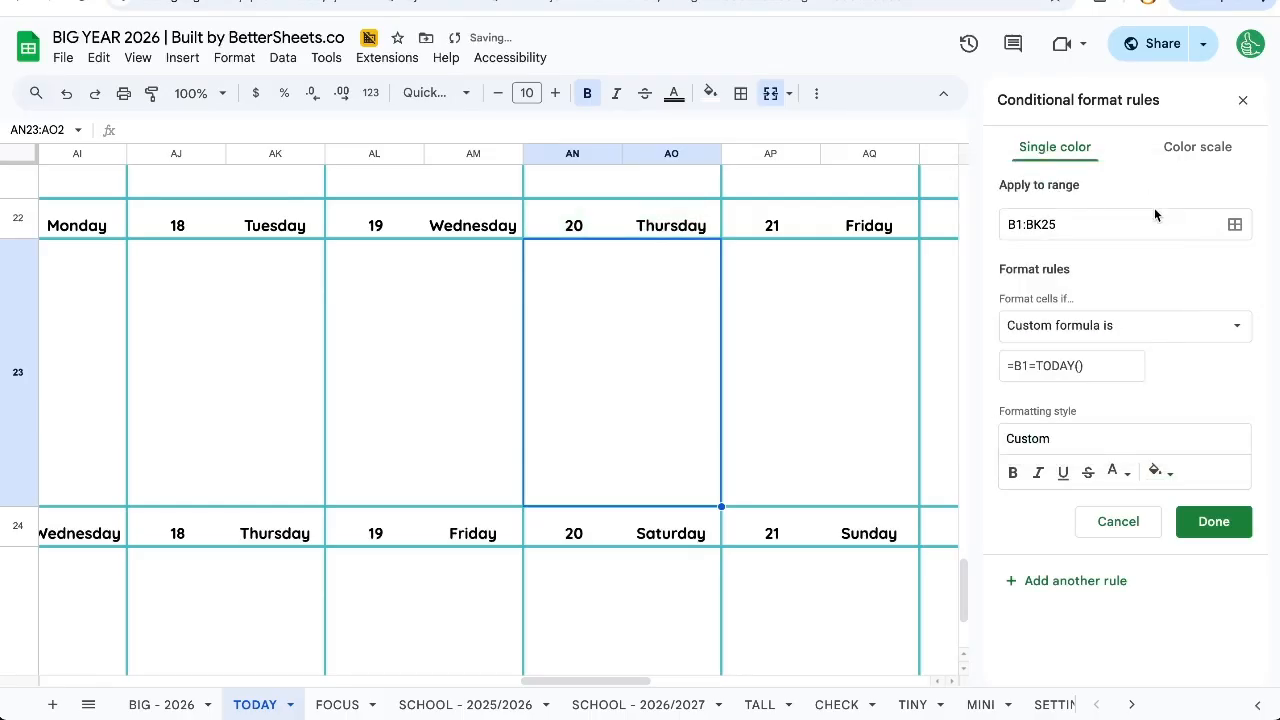
pyautogui.click(1210, 521)
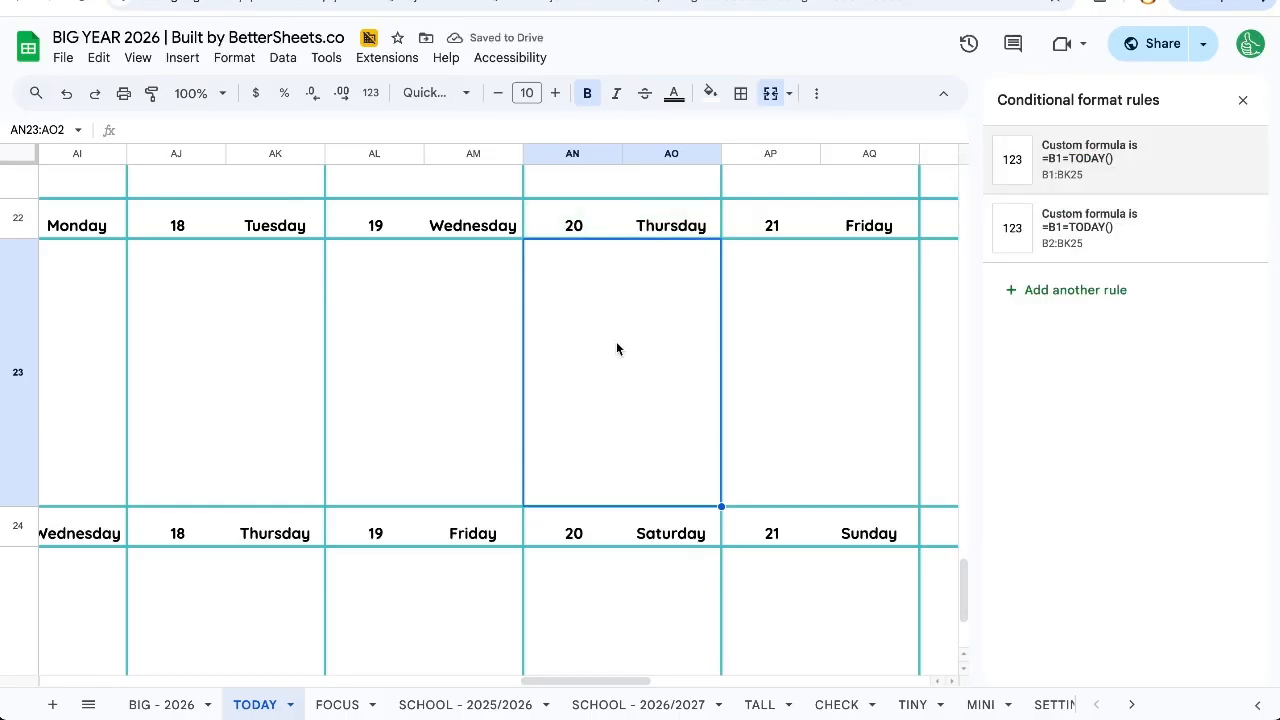
# Step: Examine the day cells AL22:AQ23 around the current day and the calendar back to January
pyautogui.click(516, 346)
pyautogui.moveTo(398, 216); pyautogui.dragTo(820, 489)
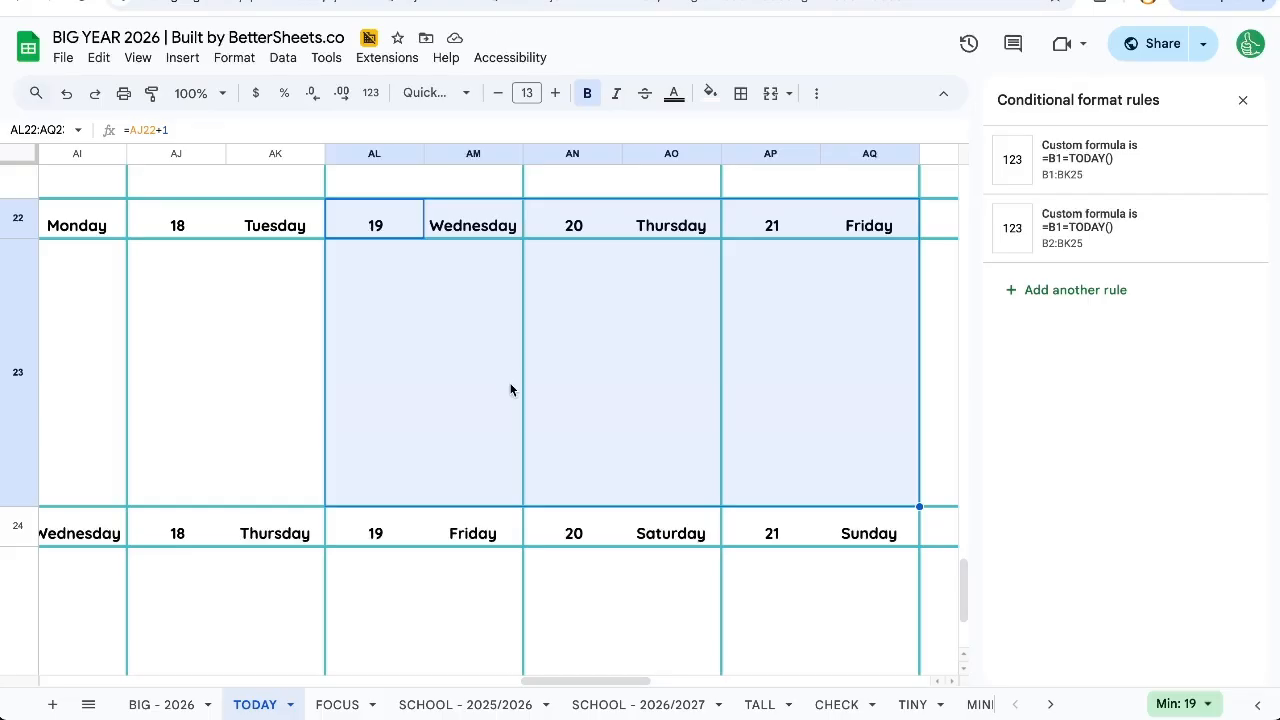
pyautogui.scroll(-2, 509, 387)
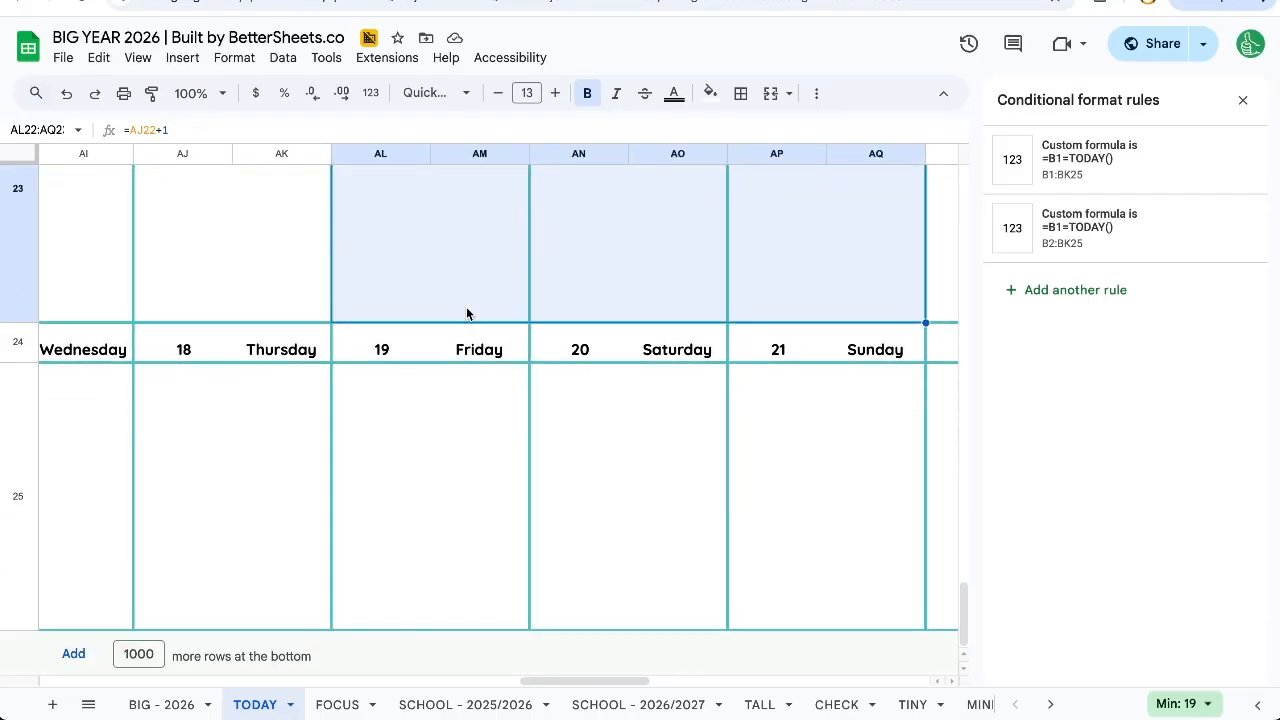
pyautogui.scroll(3, 466, 314)
pyautogui.hscroll(-5, 466, 314)
pyautogui.scroll(10, 466, 314)
pyautogui.hscroll(-10, 466, 314)
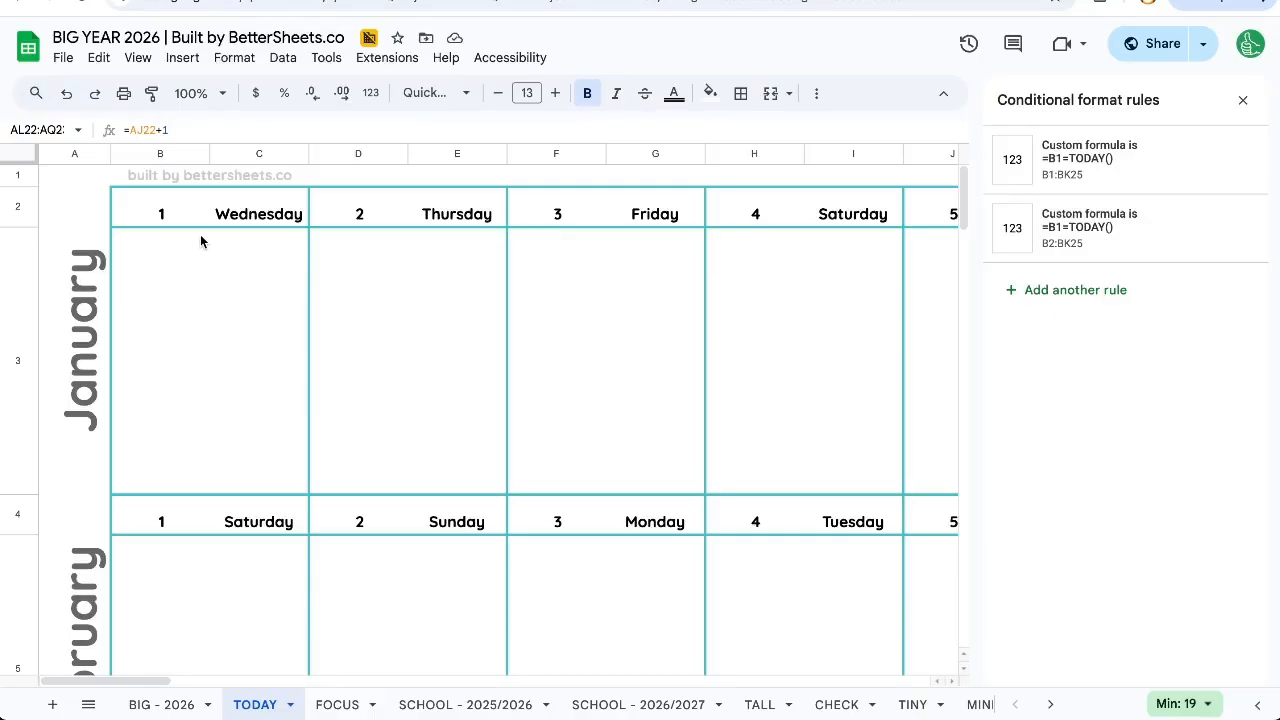
# Step: Fill the whole calendar range B2:BK25 with black
pyautogui.click(152, 212)
pyautogui.scroll(-10, 293, 398)
pyautogui.hscroll(5, 293, 398)
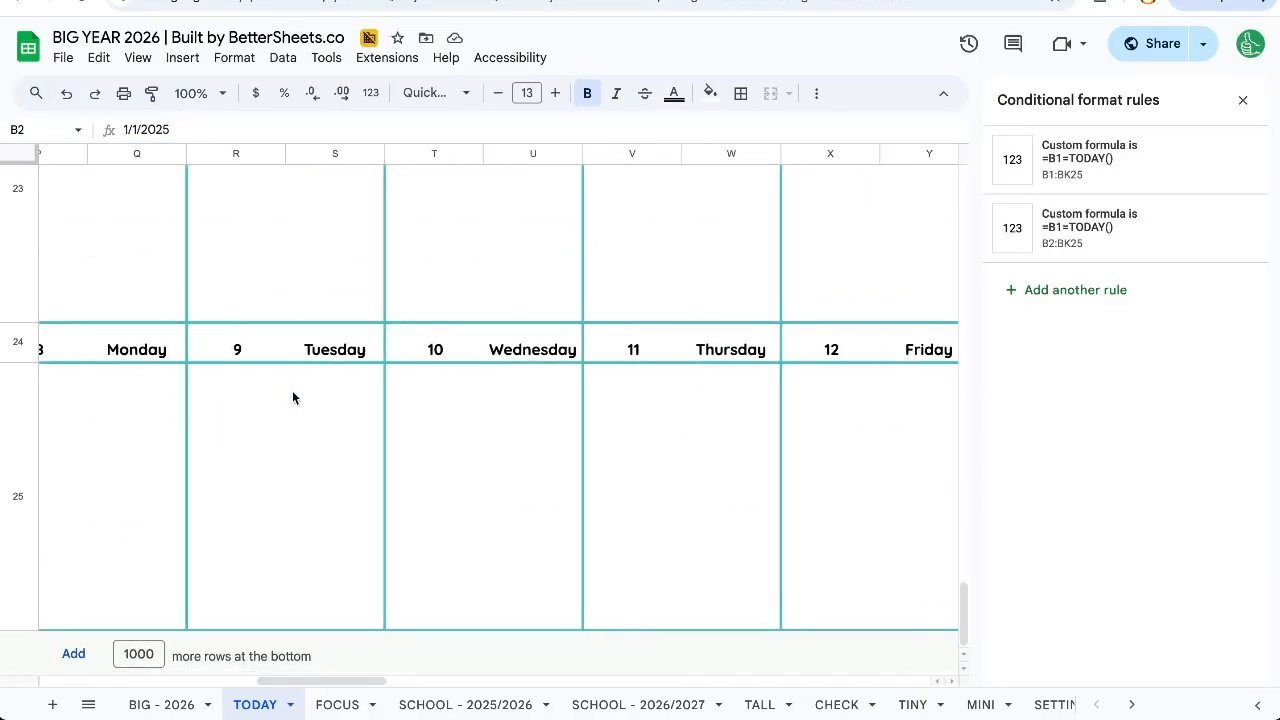
pyautogui.hscroll(10, 292, 398)
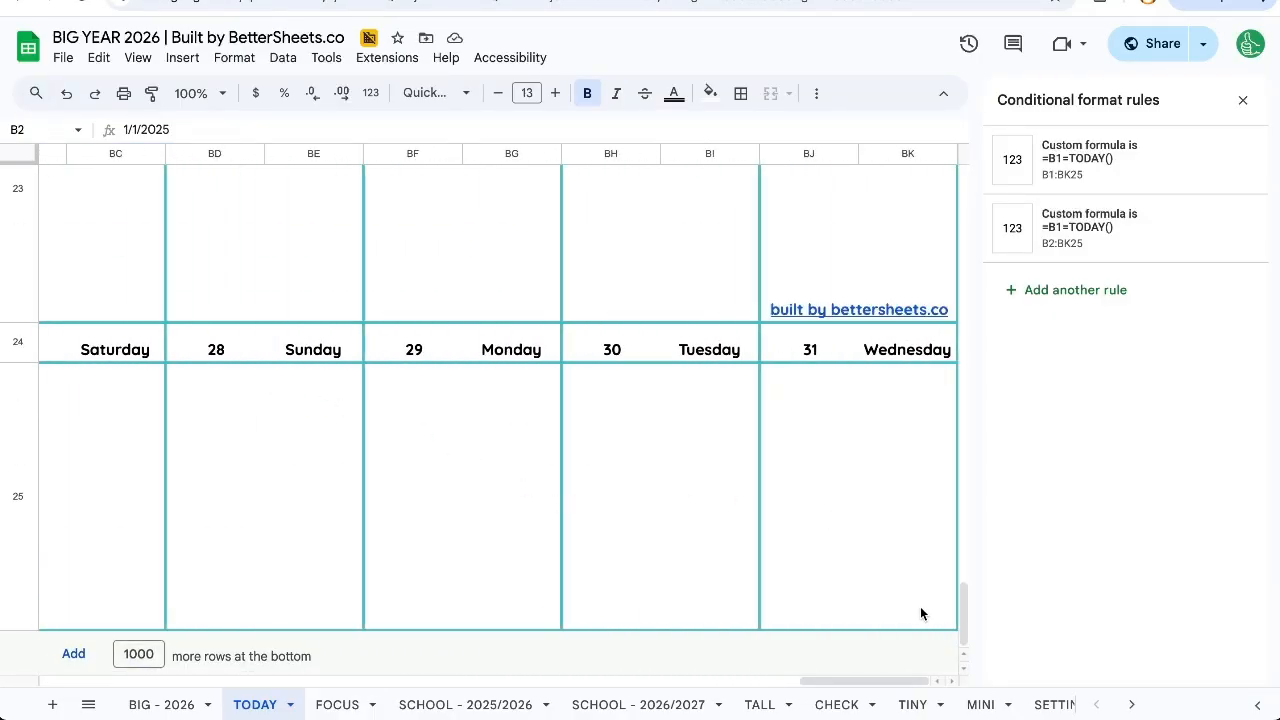
pyautogui.keyDown('shift'); pyautogui.click(922, 614); pyautogui.keyUp('shift')
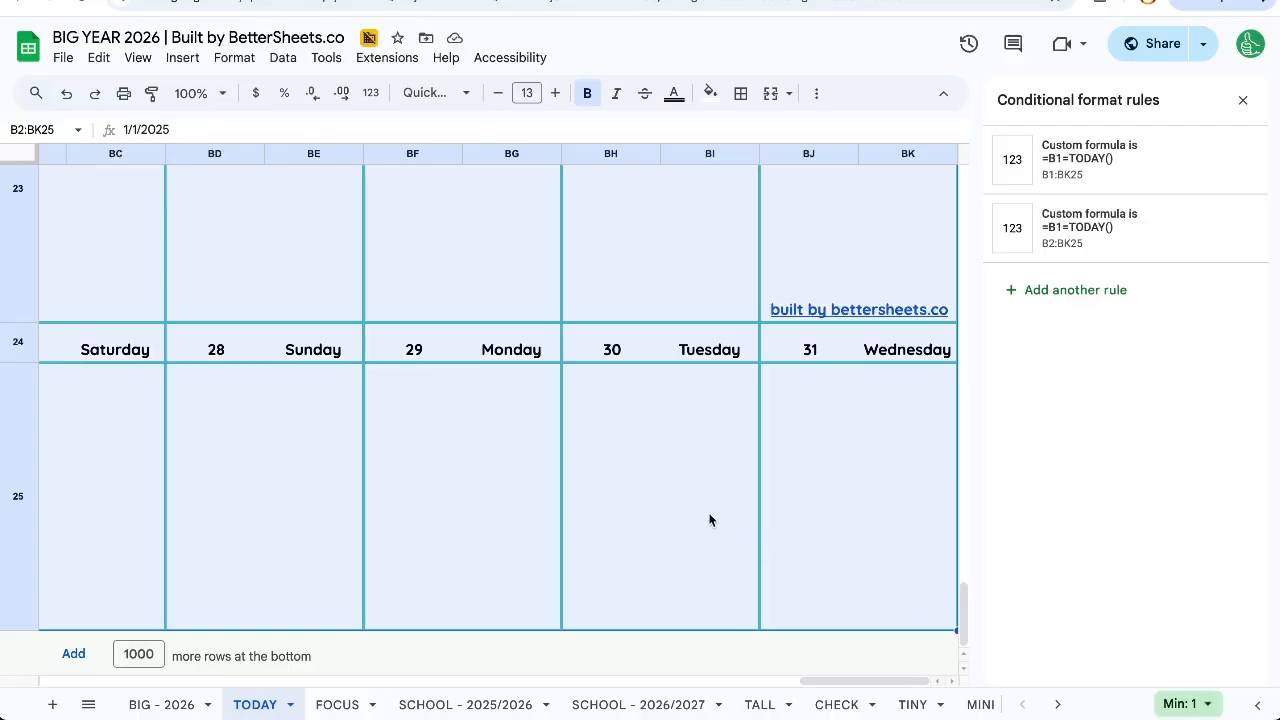
pyautogui.scroll(8, 709, 518)
pyautogui.hscroll(-20, 709, 518)
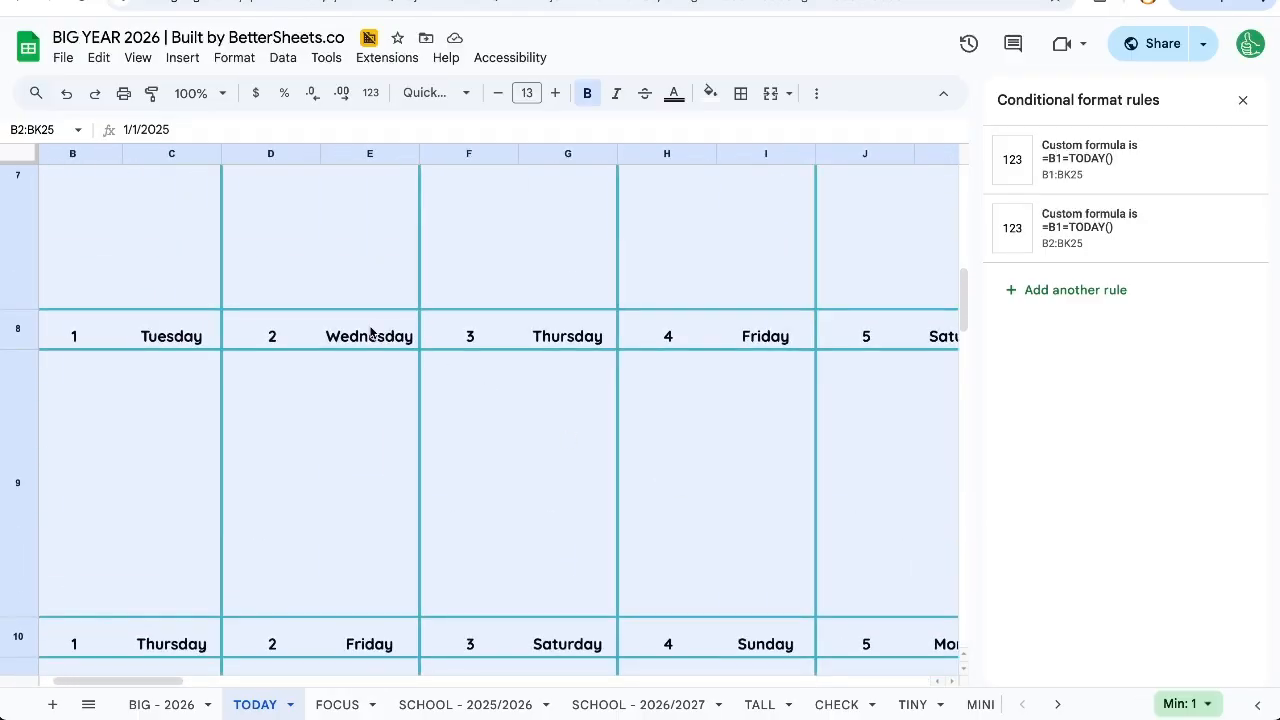
pyautogui.click(712, 96)
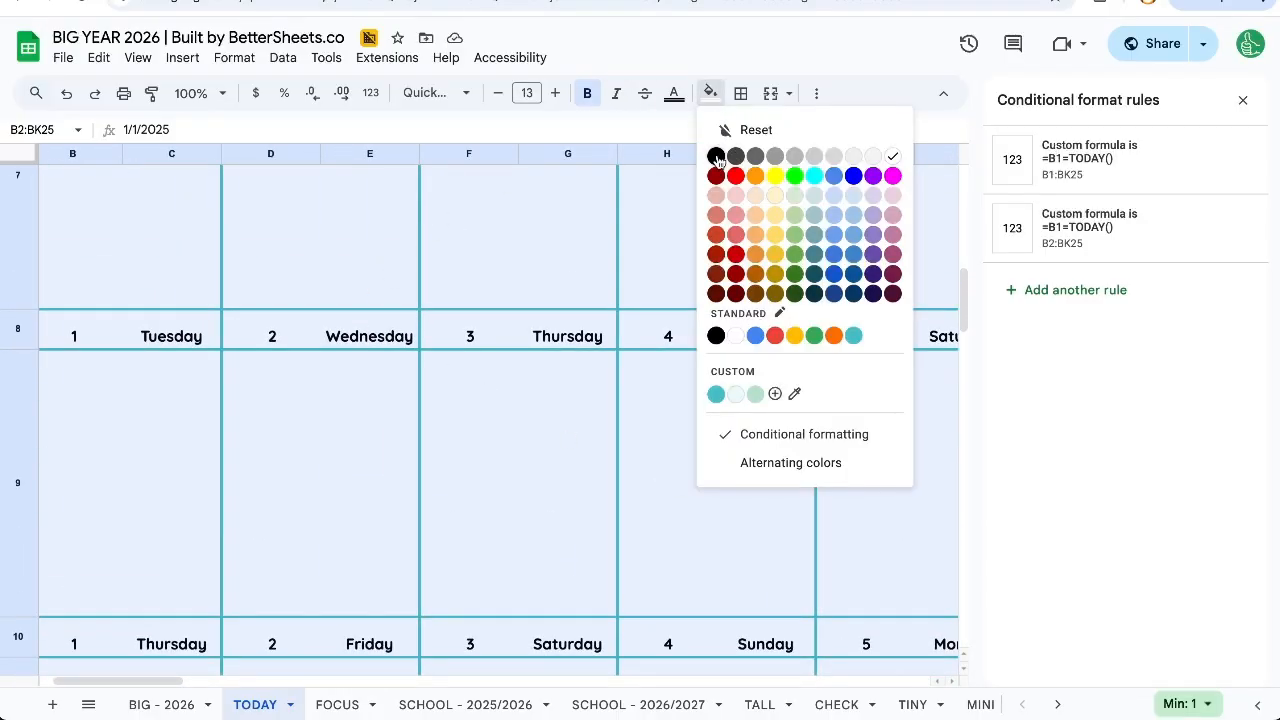
pyautogui.click(716, 158)
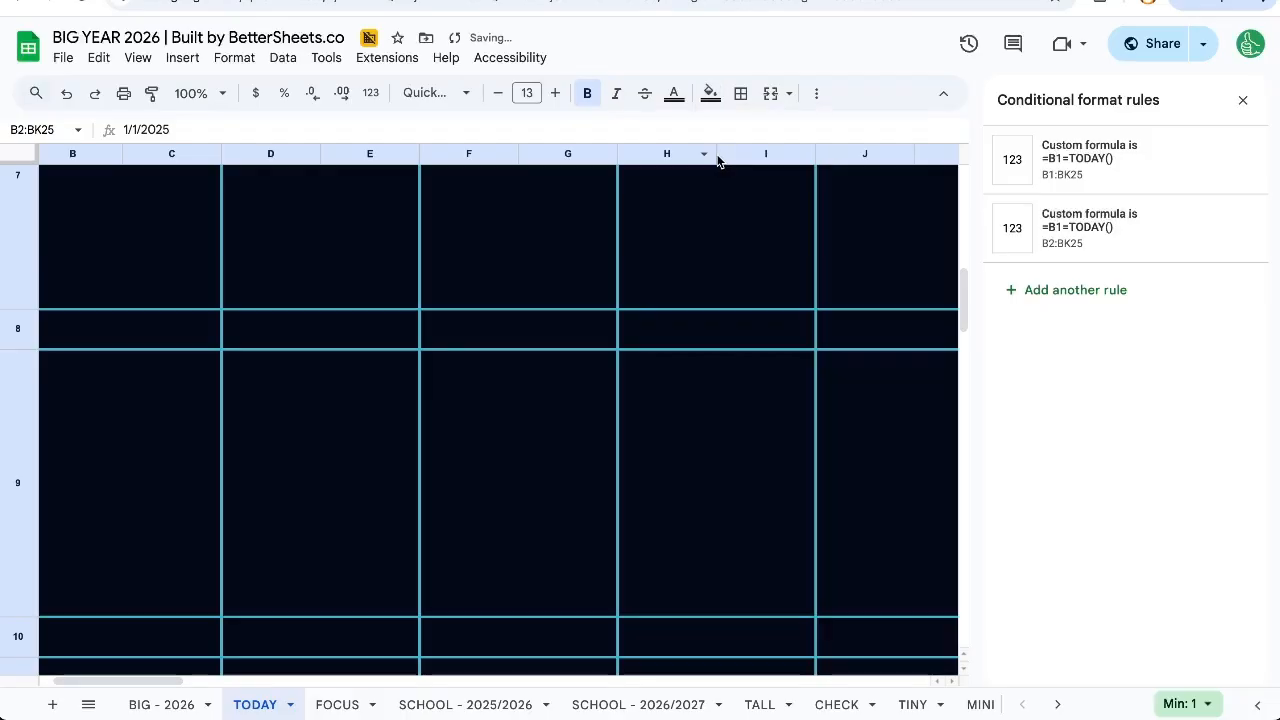
pyautogui.click(571, 276)
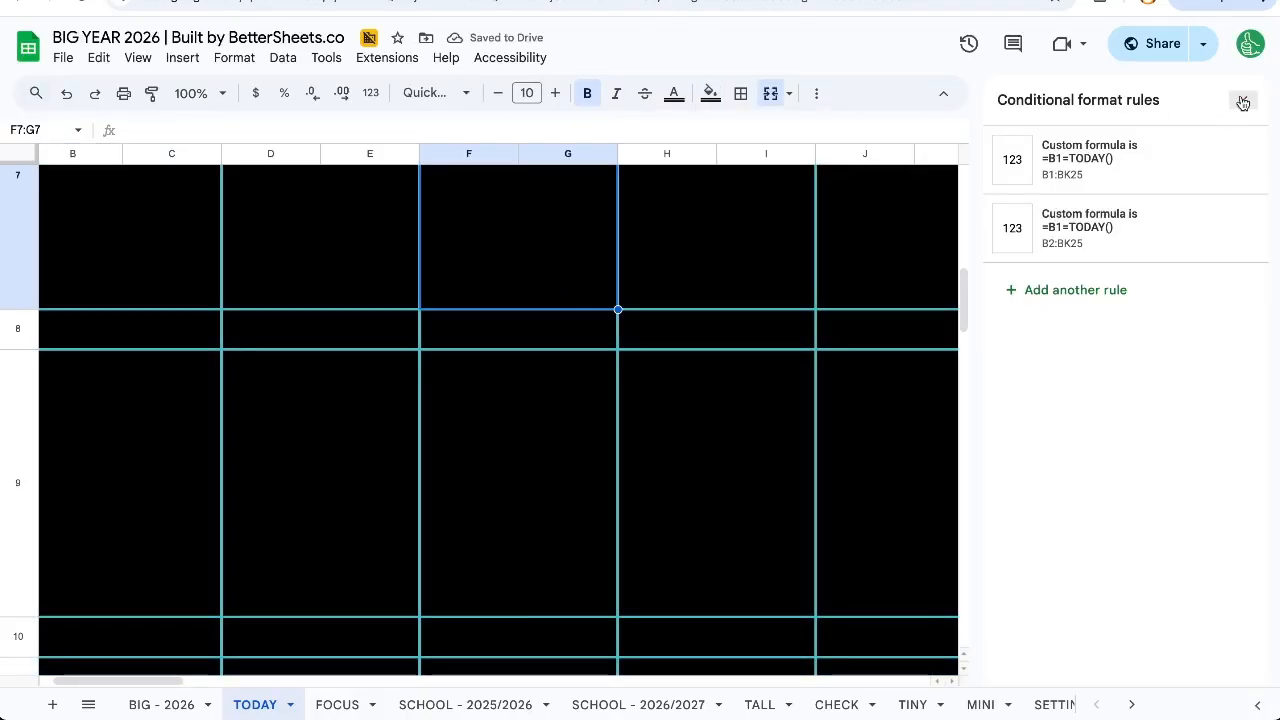
# Step: Close the conditional format rules and inspect the blacked-out calendar around the current day in November
pyautogui.click(1243, 100)
pyautogui.scroll(-2, 949, 414)
pyautogui.hscroll(1, 949, 414)
pyautogui.scroll(-10, 949, 414)
pyautogui.hscroll(10, 949, 414)
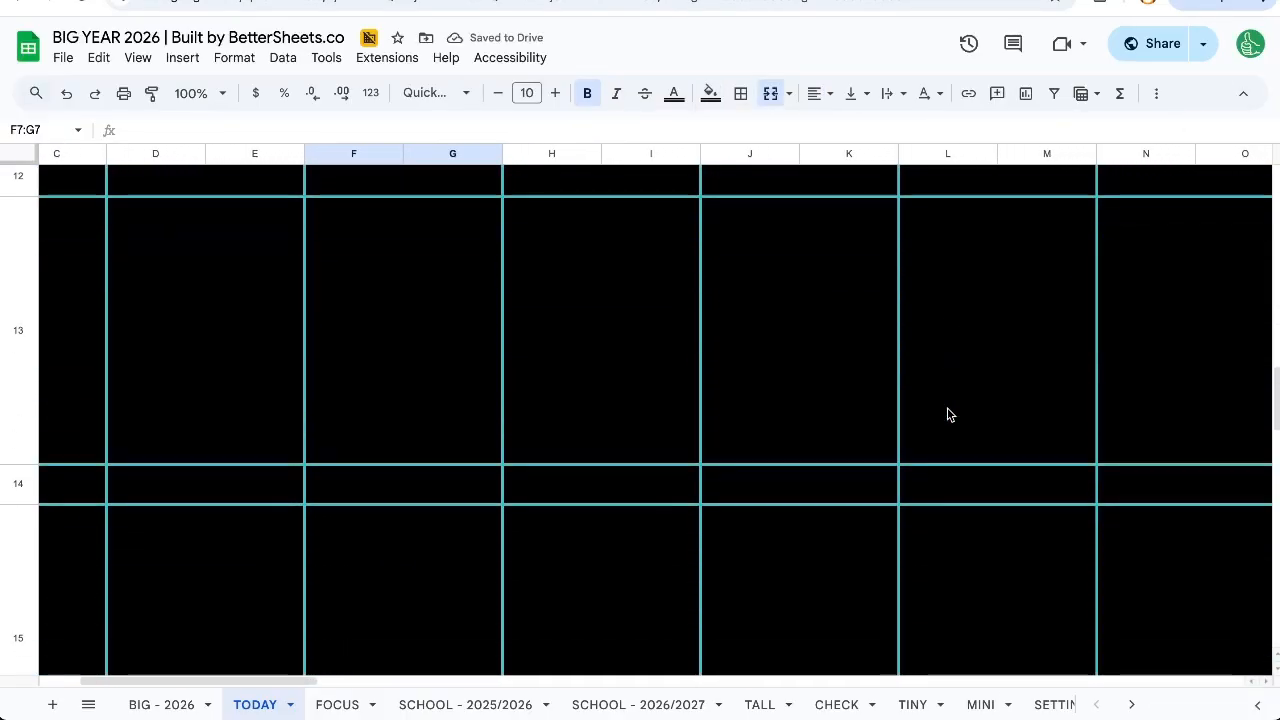
pyautogui.scroll(-5, 949, 414)
pyautogui.hscroll(10, 949, 414)
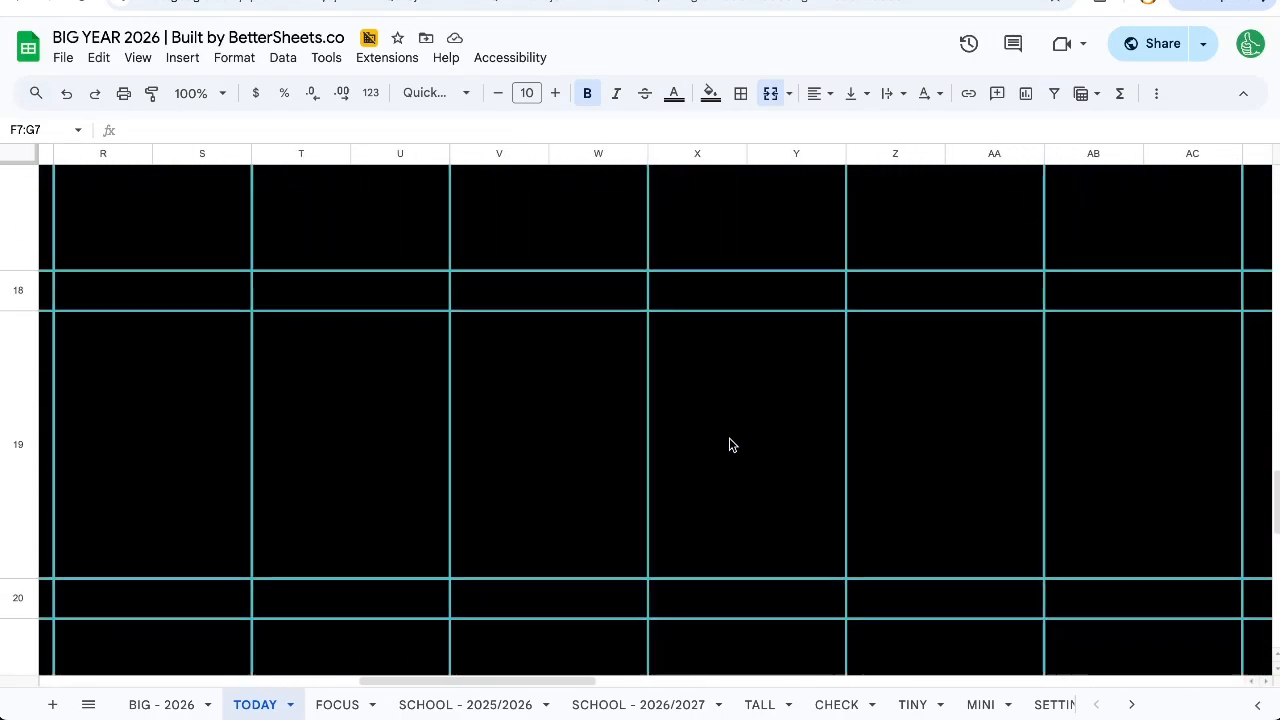
pyautogui.scroll(-4, 730, 445)
pyautogui.hscroll(8, 730, 445)
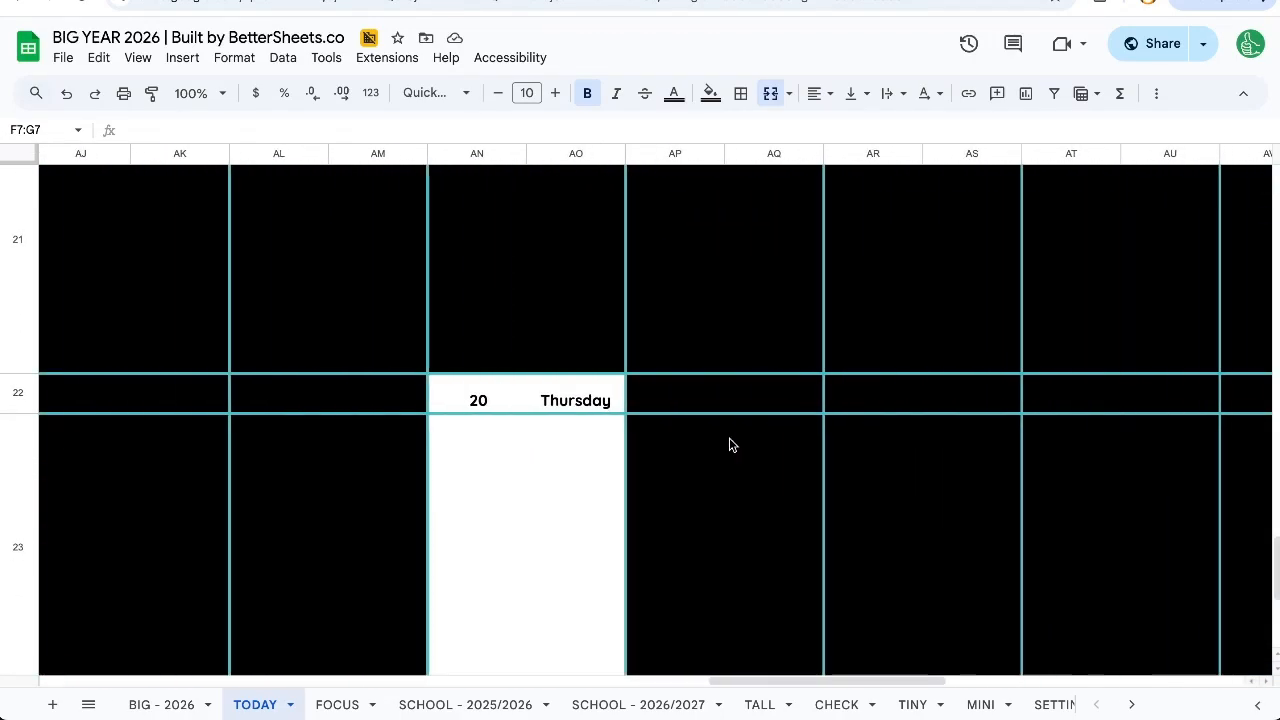
# Step: Examine the whole blacked-out TODAY calendar from January through December, then close in on the current day's cells
pyautogui.click(551, 387)
pyautogui.hotkey('ctrl', '-')
pyautogui.hotkey('ctrl', '-')
pyautogui.hotkey('ctrl', '-')
pyautogui.hotkey('ctrl', '-')
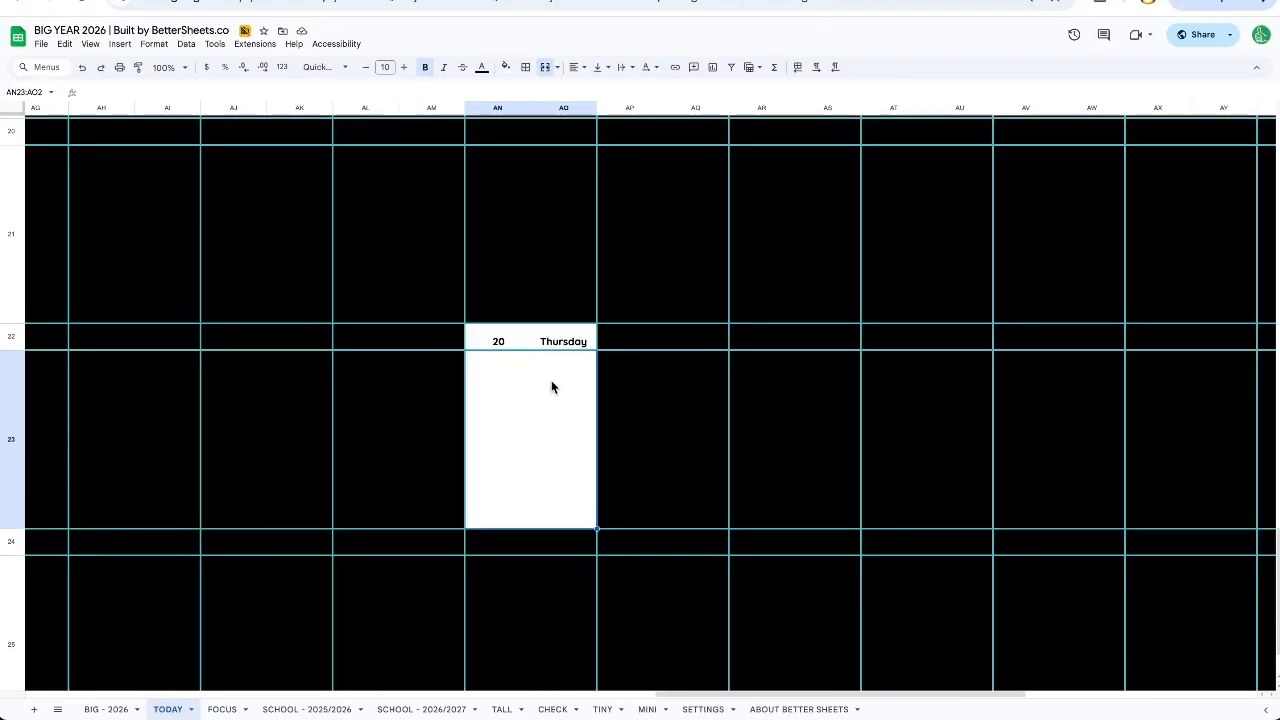
pyautogui.hotkey('ctrl', '-')
pyautogui.hotkey('ctrl', '-')
pyautogui.hotkey('ctrl', '-')
pyautogui.hscroll(-3, 729, 381)
pyautogui.scroll(3, 729, 381)
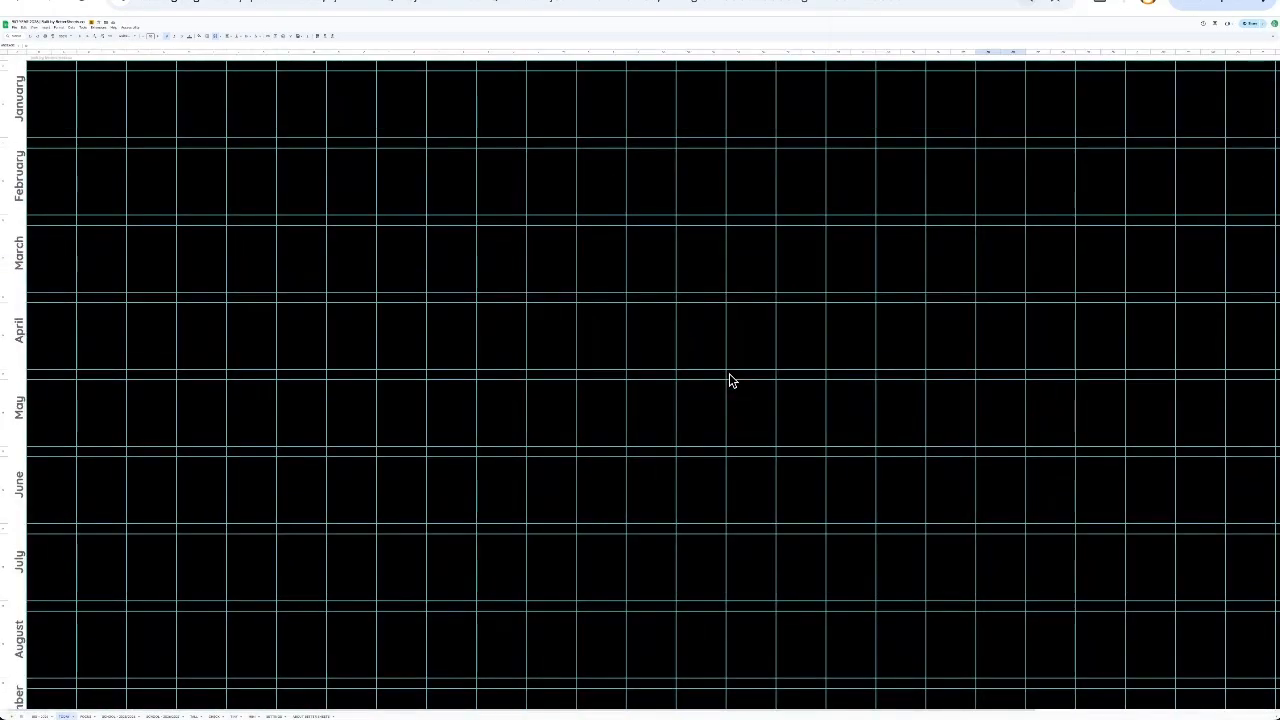
pyautogui.scroll(-3, 729, 381)
pyautogui.hscroll(3, 729, 374)
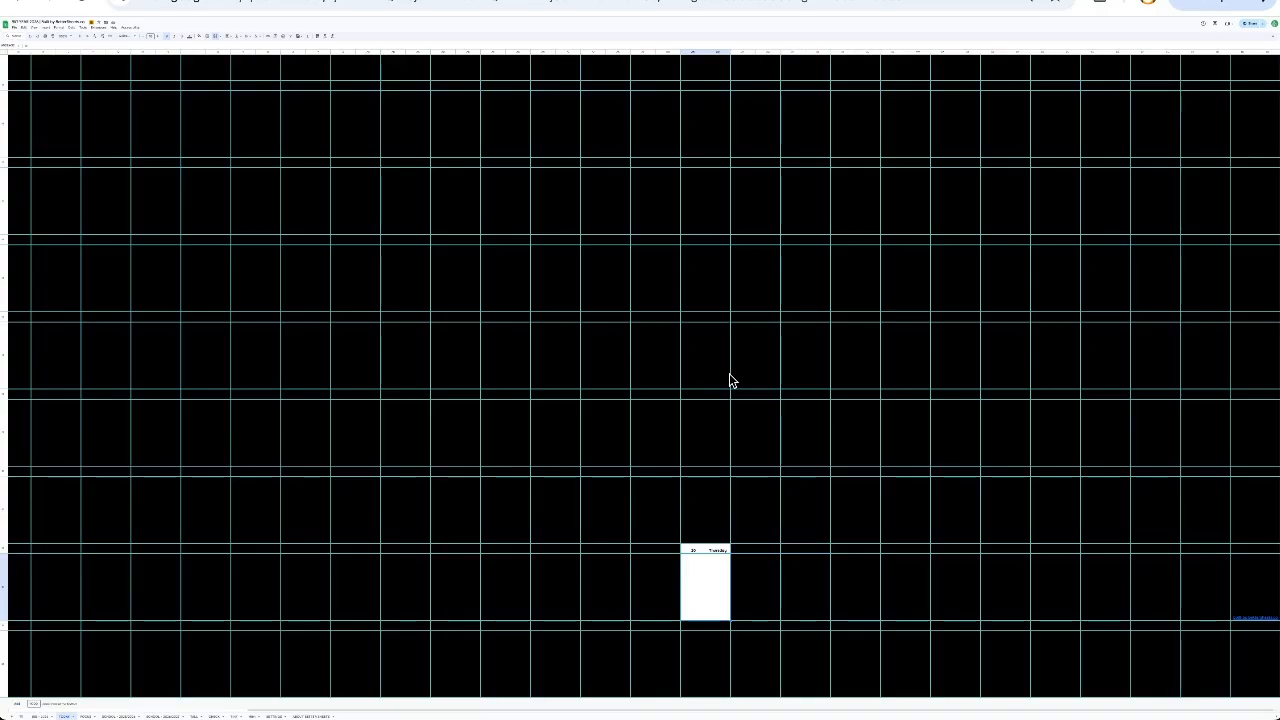
pyautogui.hscroll(-3, 683, 477)
pyautogui.scroll(3, 683, 477)
pyautogui.scroll(-1, 685, 483)
pyautogui.hscroll(1, 685, 483)
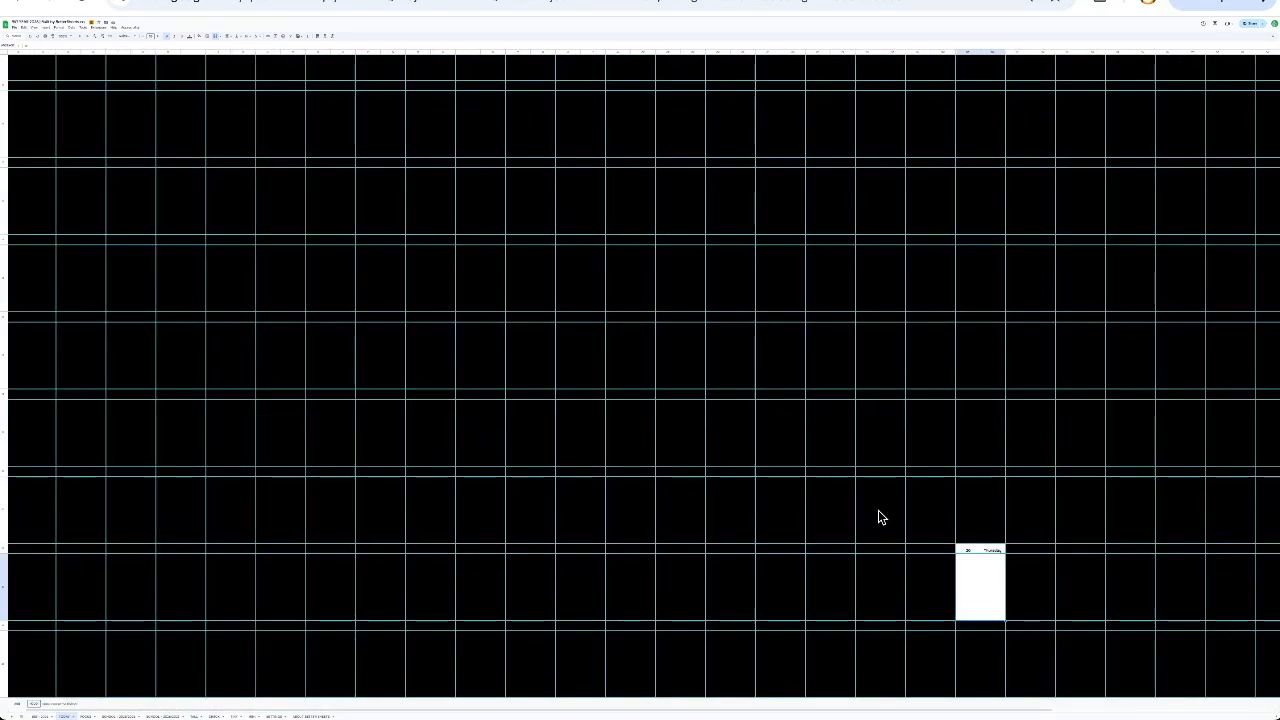
pyautogui.keyDown('ctrl'); pyautogui.scroll(4, 935, 573); pyautogui.keyUp('ctrl')
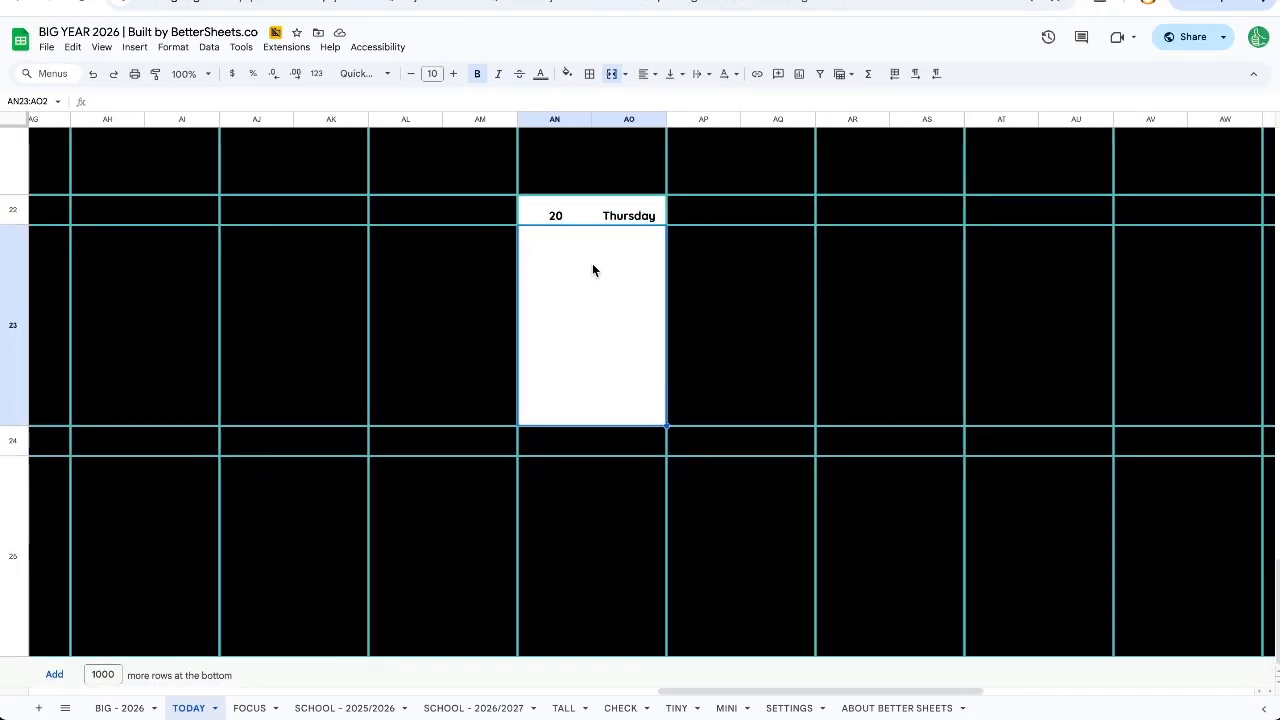
# Step: Look through the FOCUS, TODAY, CHECK, TINY and MINI calendar sheets
pyautogui.click(245, 708)
pyautogui.click(212, 709)
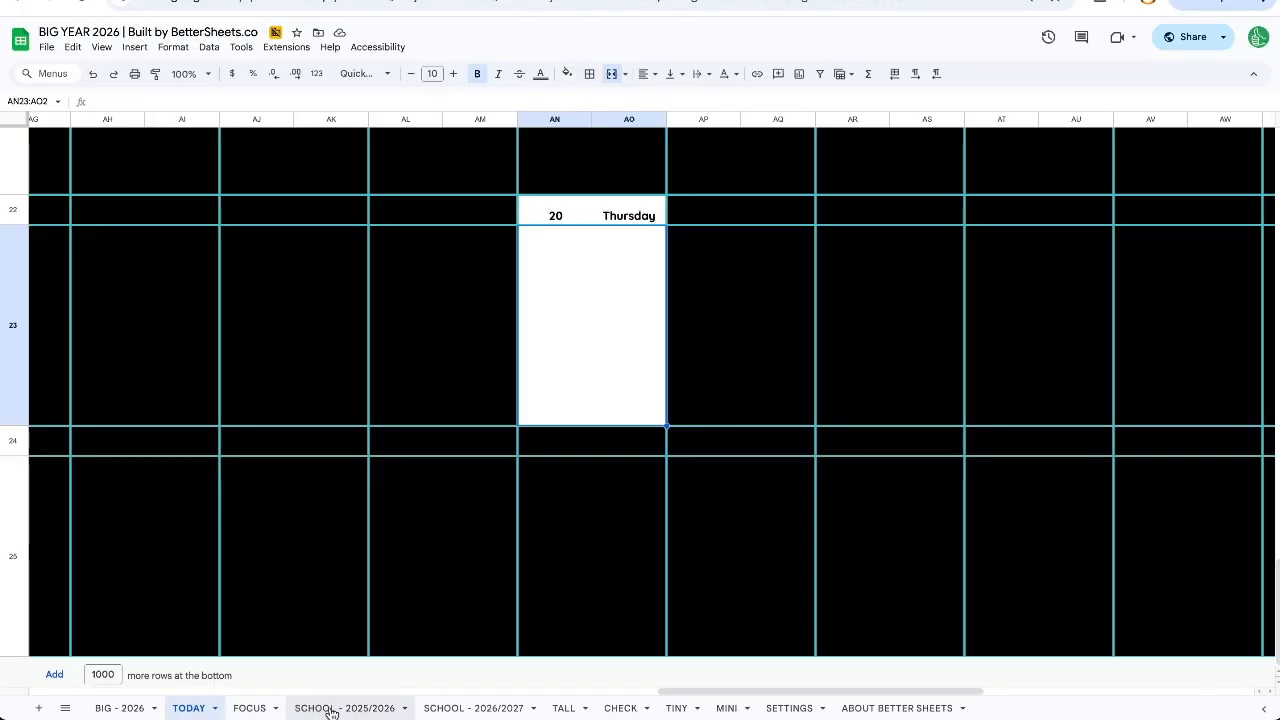
pyautogui.click(645, 707)
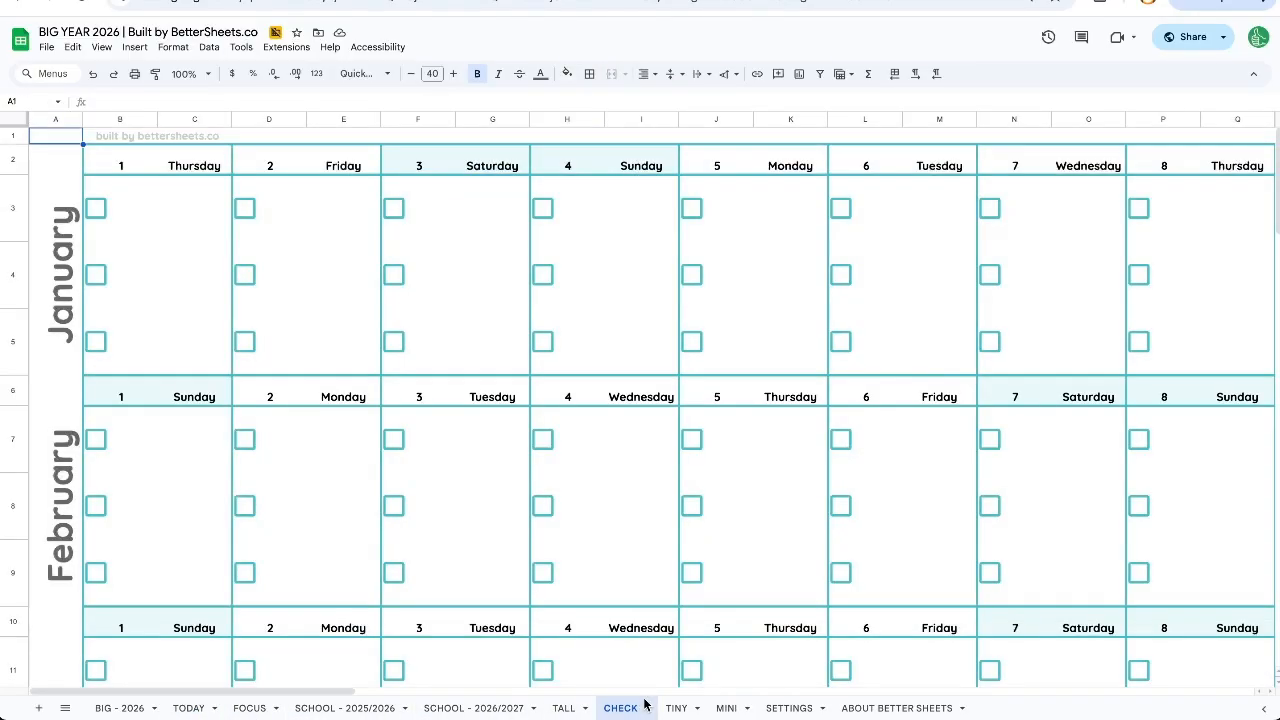
pyautogui.click(688, 710)
pyautogui.click(716, 709)
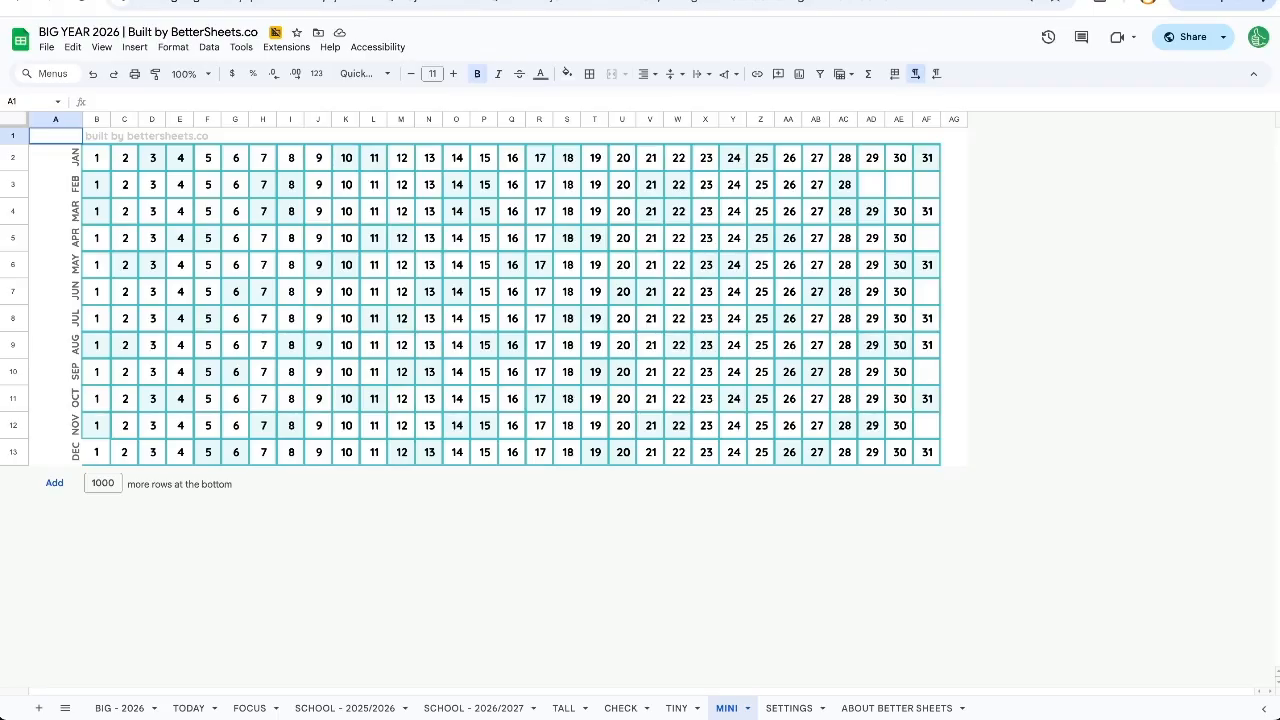
# Step: Inspect the Weekend 1 and Weekend 2 values on the SETTINGS sheet and return to the BIG - 2026 calendar
pyautogui.click(785, 709)
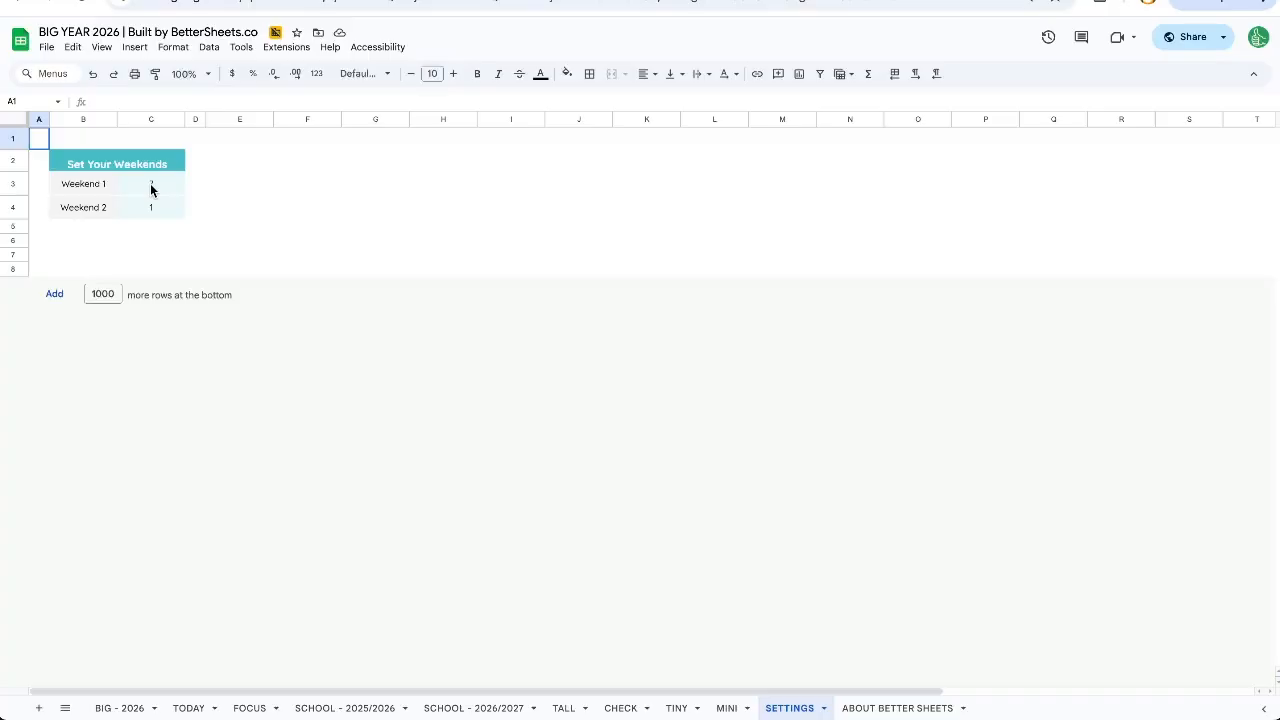
pyautogui.click(151, 189)
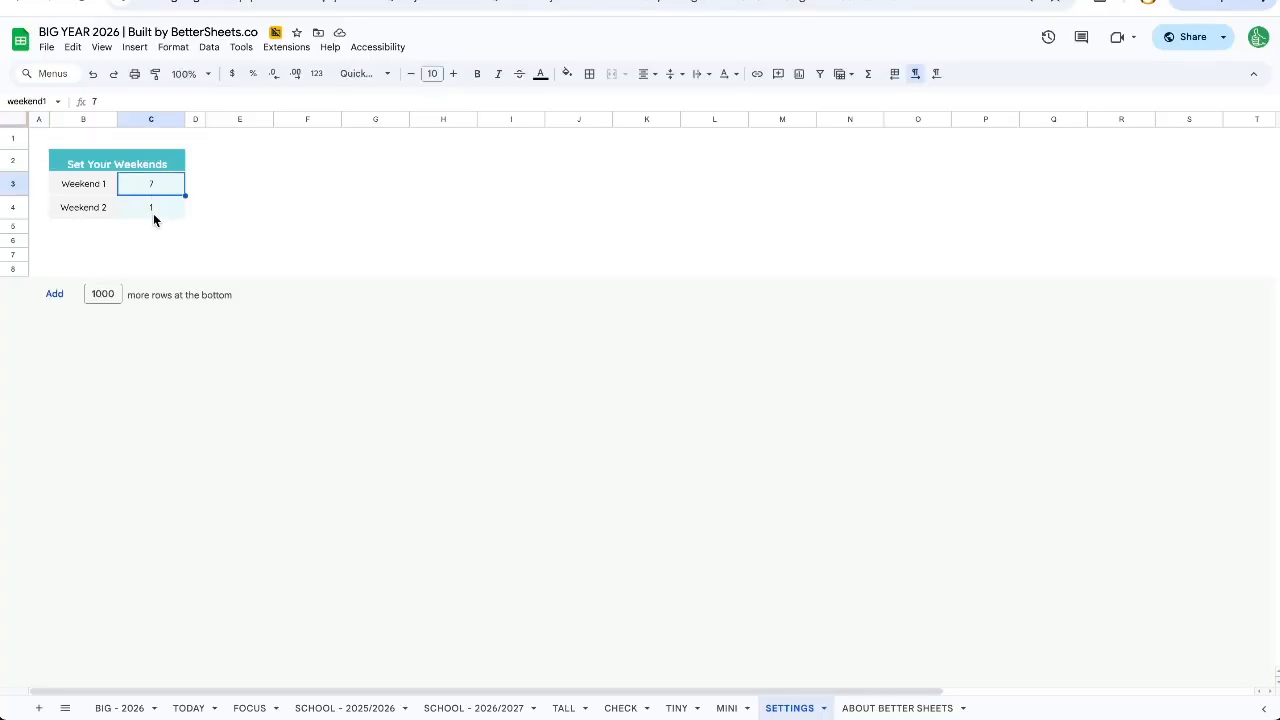
pyautogui.click(152, 207)
pyautogui.click(165, 190)
pyautogui.click(163, 205)
pyautogui.click(164, 186)
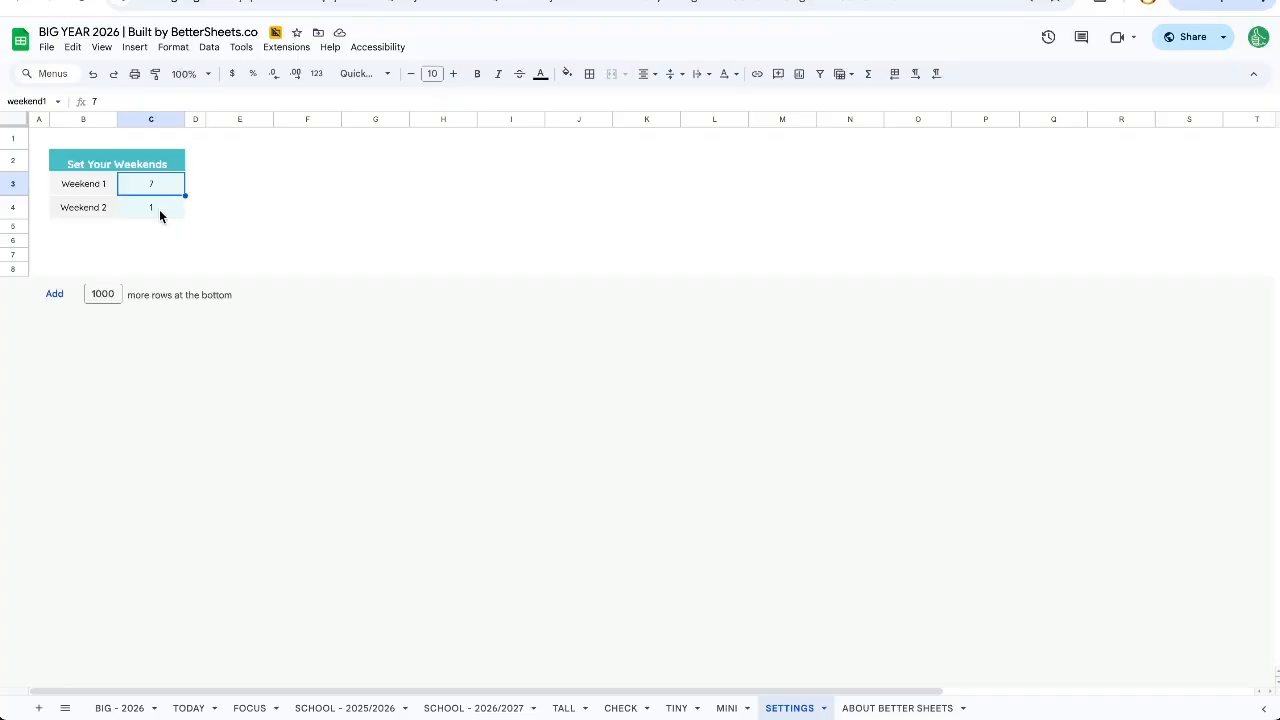
pyautogui.click(131, 709)
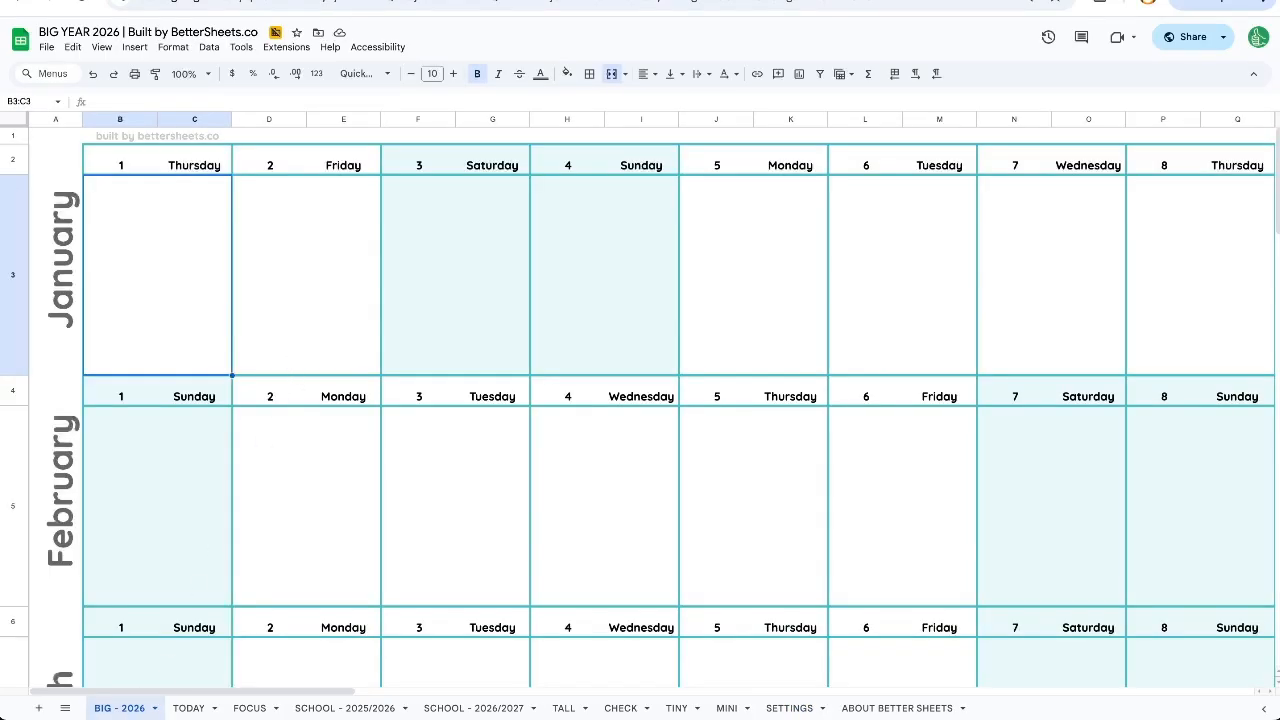